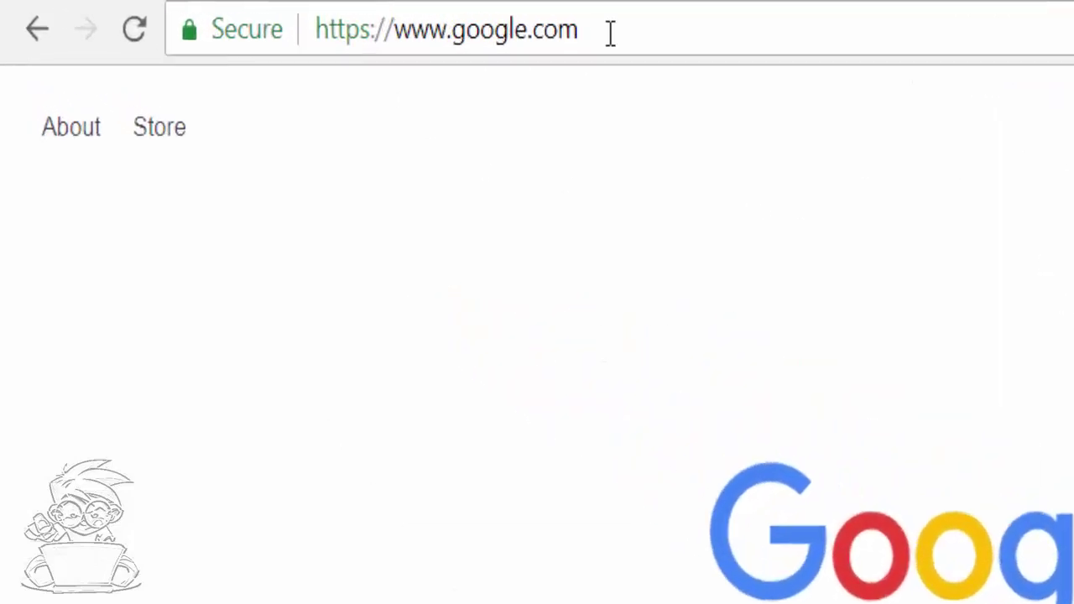
Open the pasted bit.ly link, submit the login details and pass the reCAPTCHA check
click(610, 32)
text(http://bit.ly/informerdomaindeals)
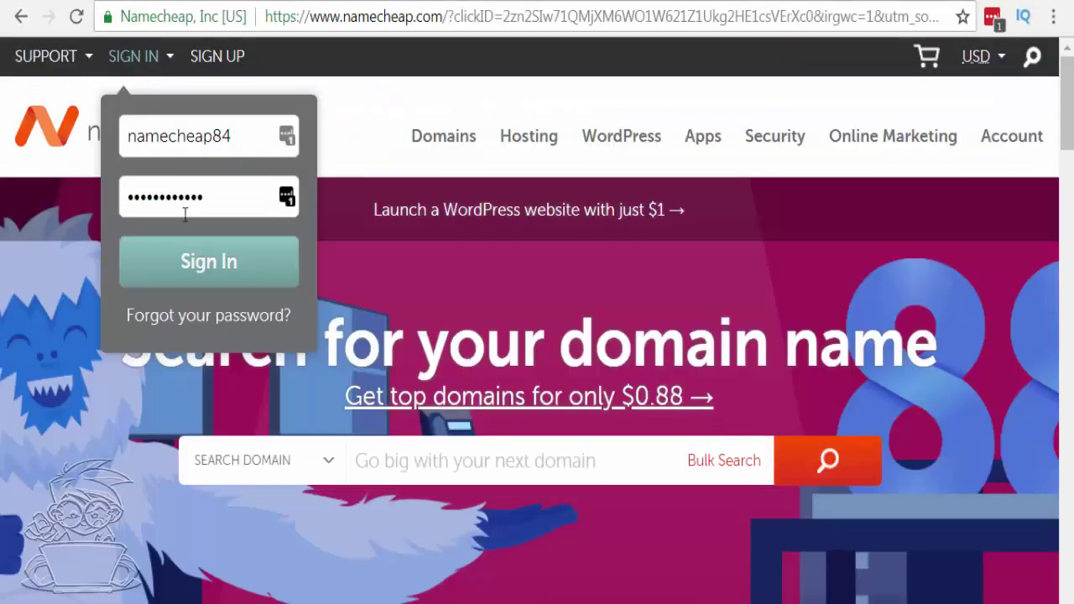
click(188, 251)
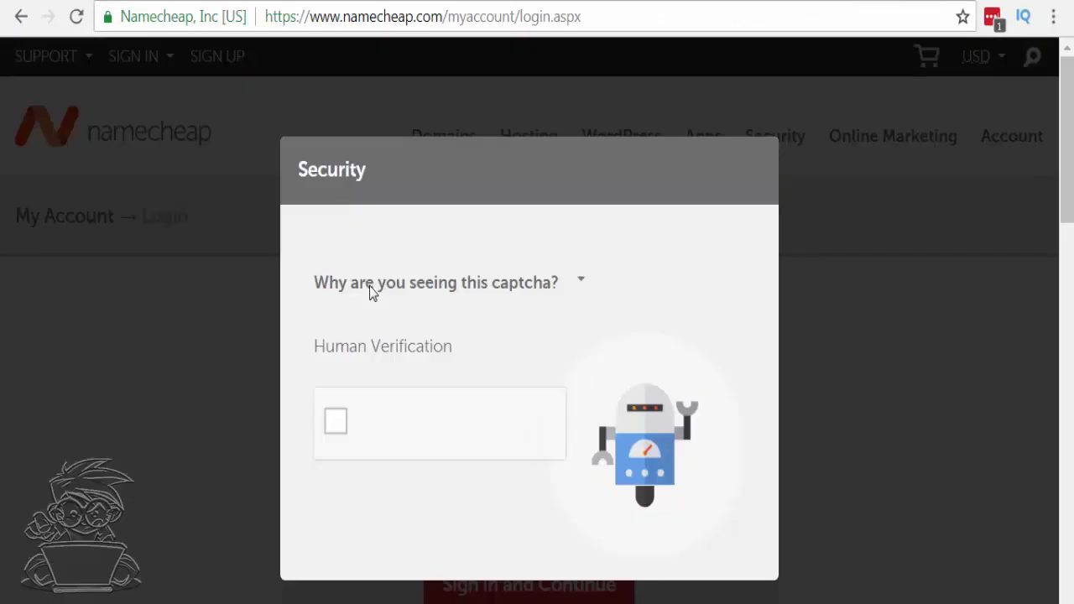
click(340, 432)
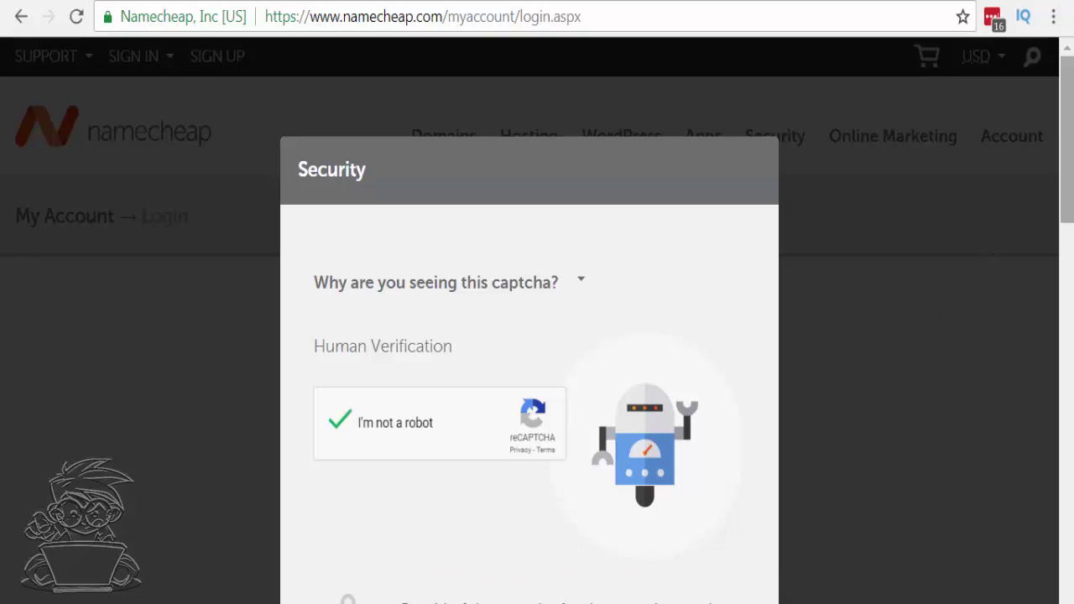
scroll(1066, 143, down, 4)
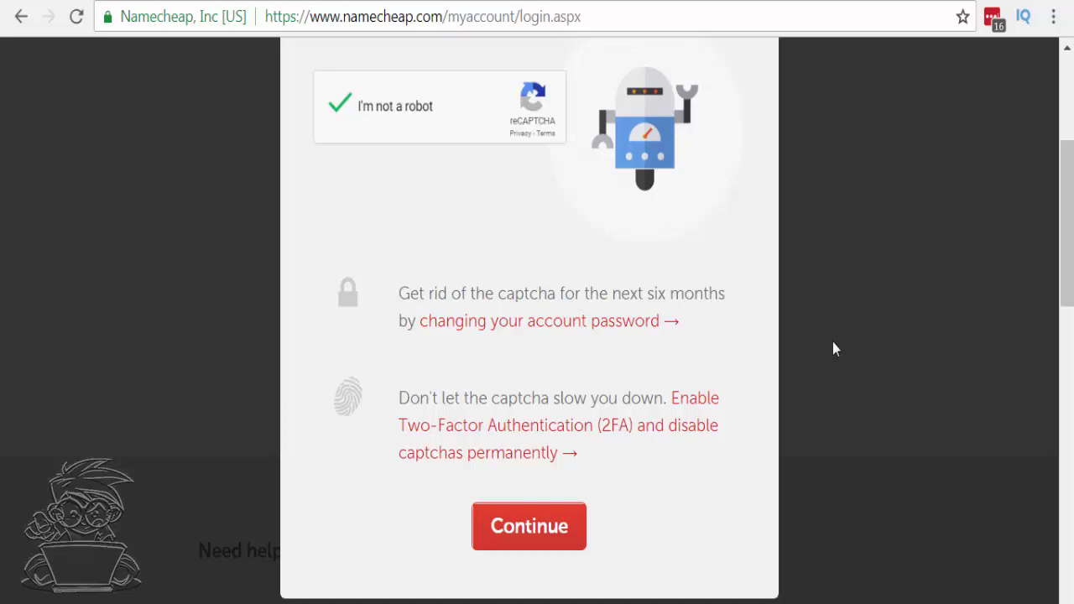
click(547, 523)
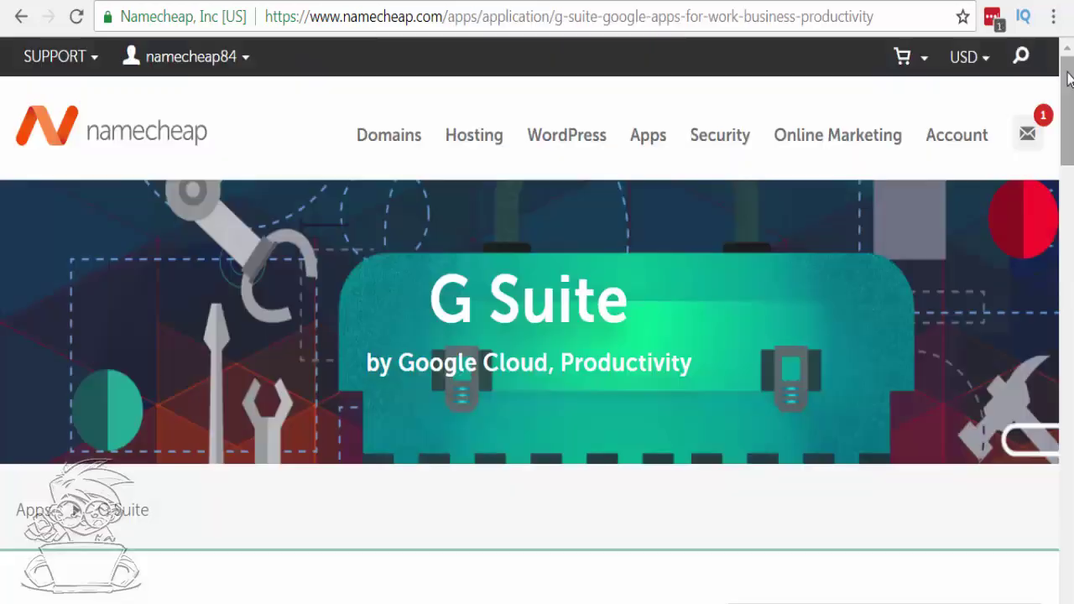
Scroll the G Suite page, then go back to the dashboard showing the $0.92 balance
drag(1068, 78, 1069, 182)
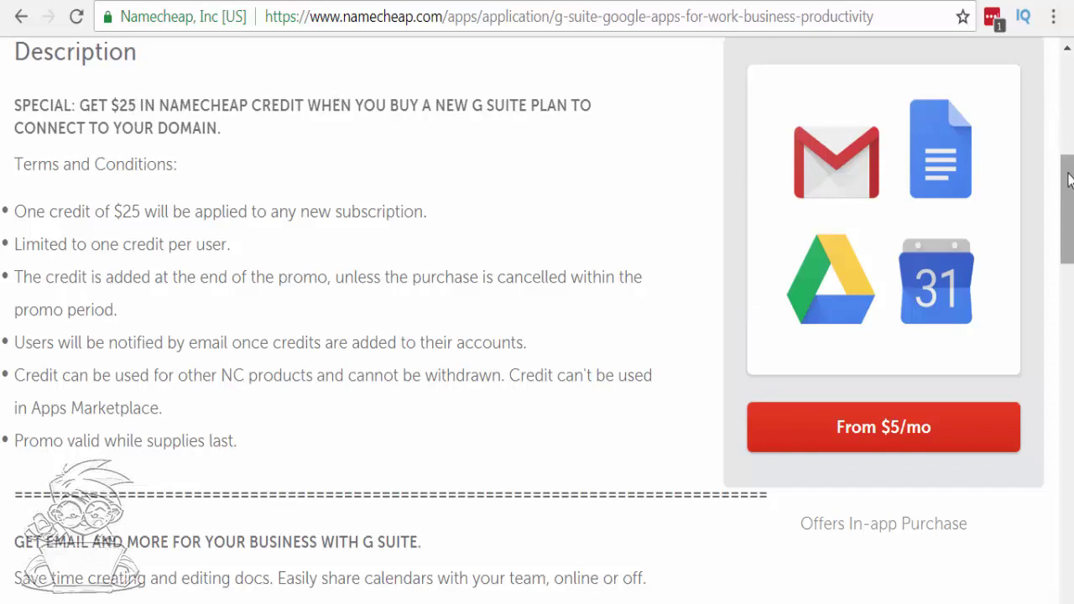
drag(1069, 178, 1068, 75)
click(21, 16)
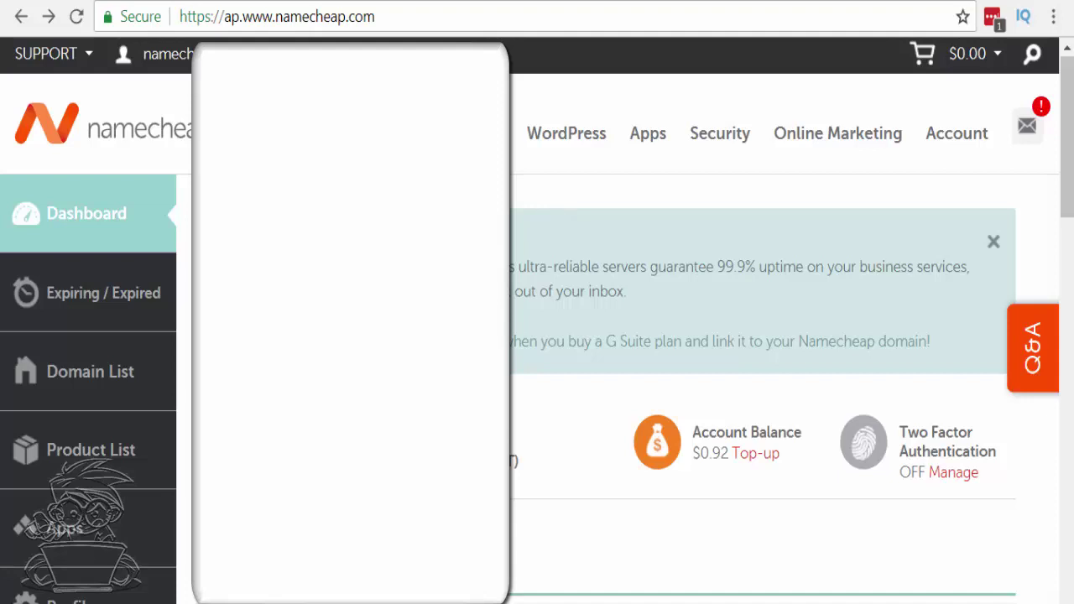
Open the Shared Hosting plans and keep Stellar Plus on 1 month billing in the US Datacenter
mouse_move(495, 134)
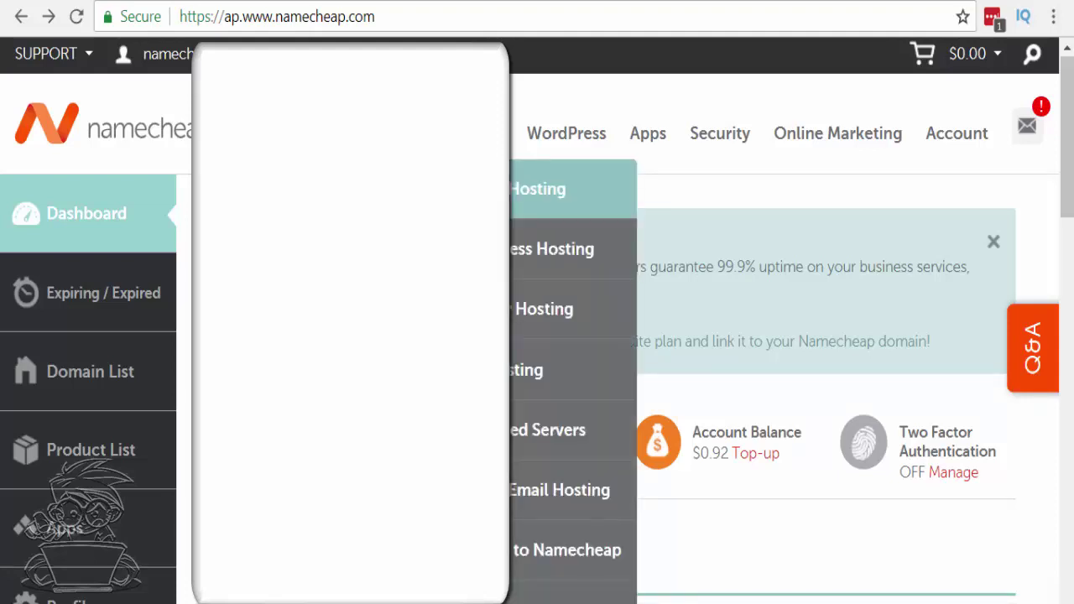
click(537, 189)
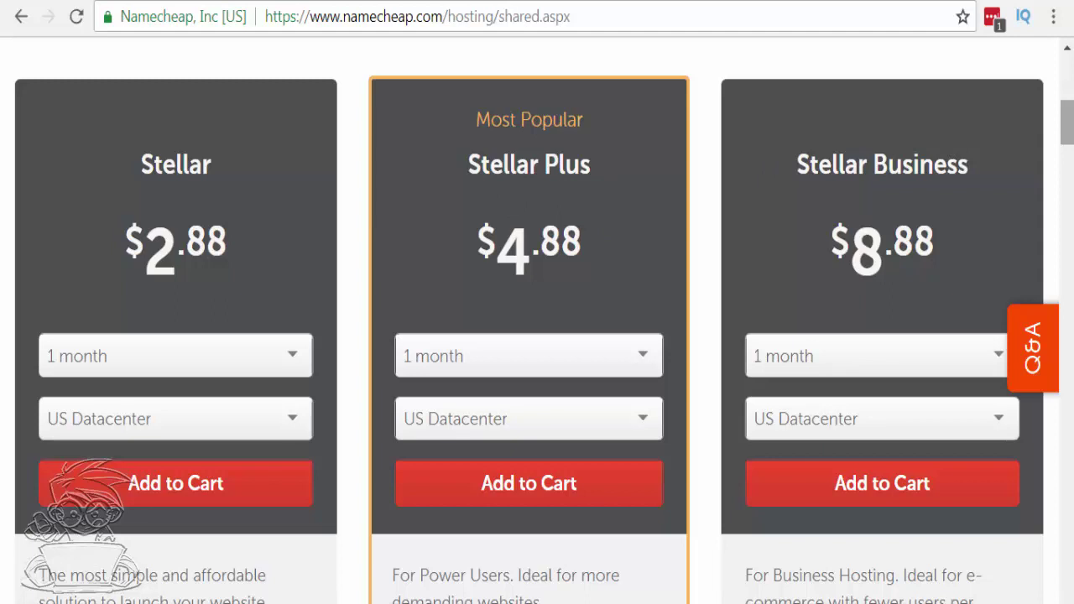
scroll(831, 262, down, 4)
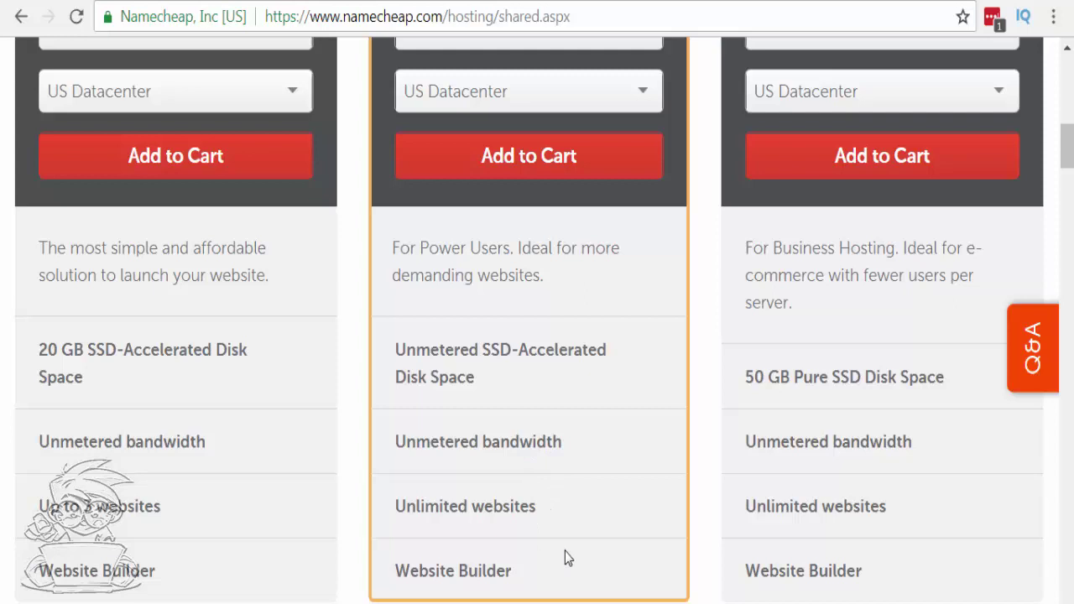
scroll(1066, 149, up, 4)
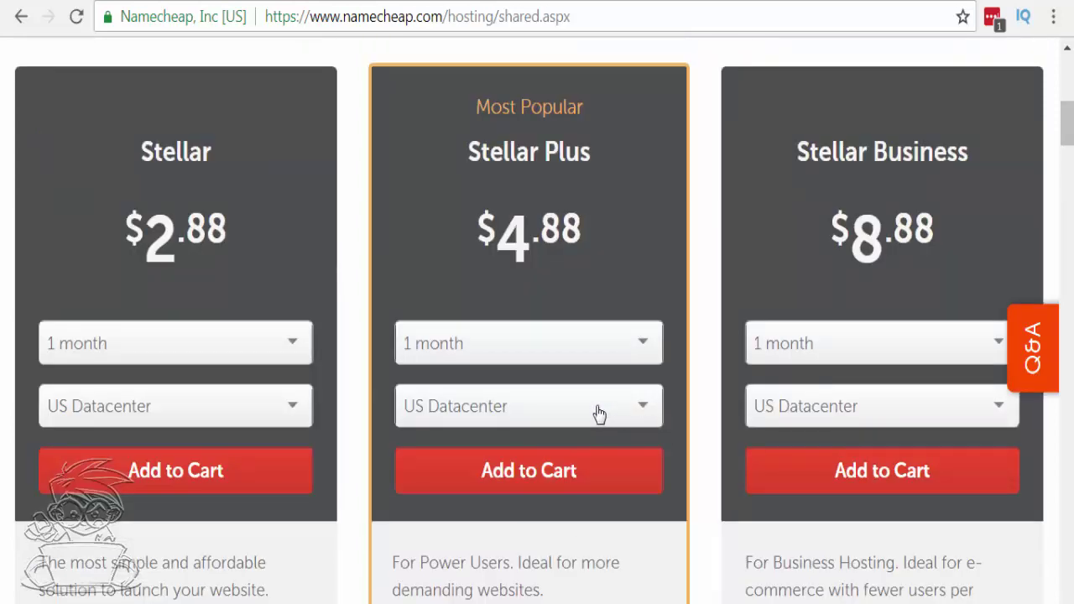
click(643, 359)
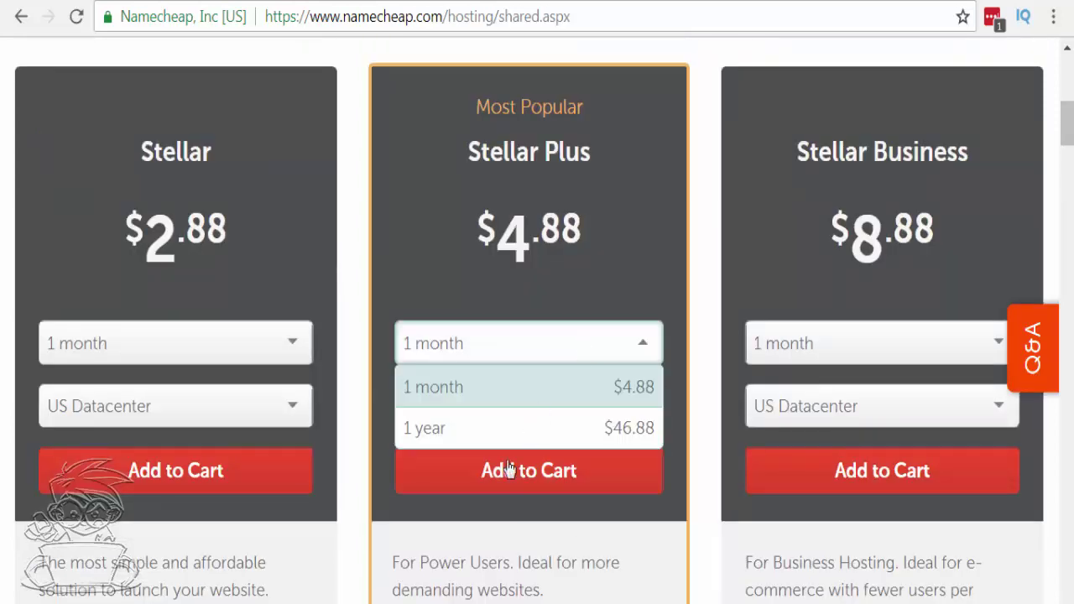
click(521, 397)
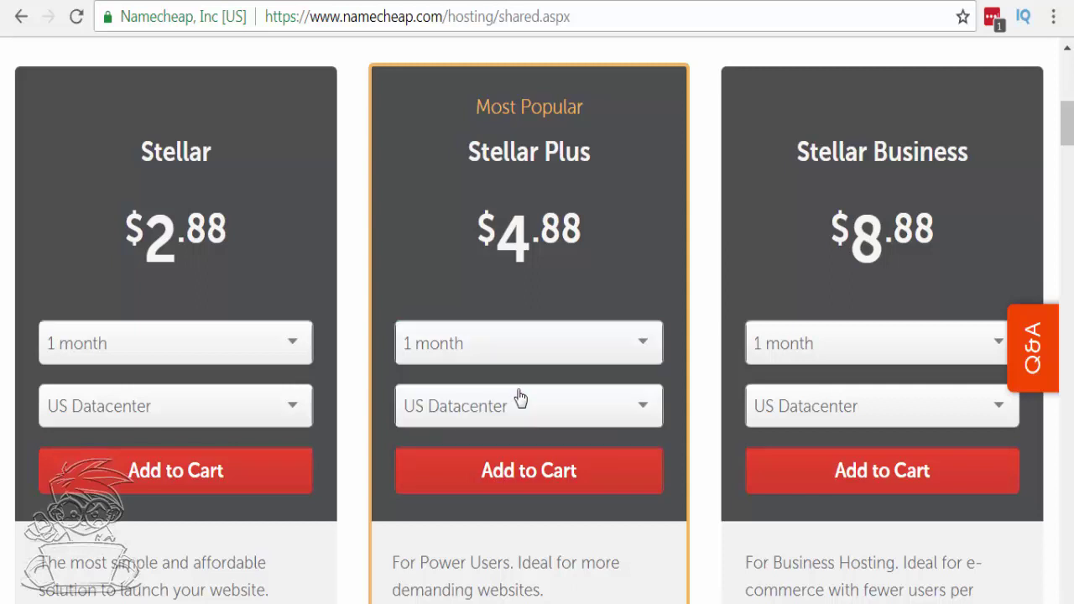
scroll(1068, 144, down, 1)
scroll(1067, 144, down, 3)
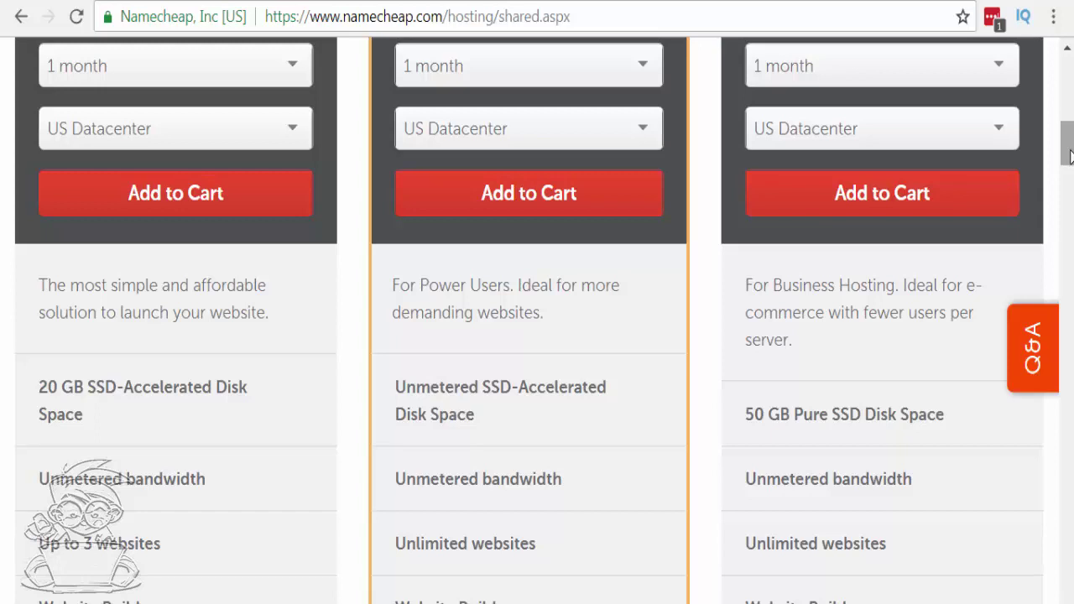
Add Stellar Plus to the cart for the owned domain searchinformer.com at 1 month, $4.88
click(585, 207)
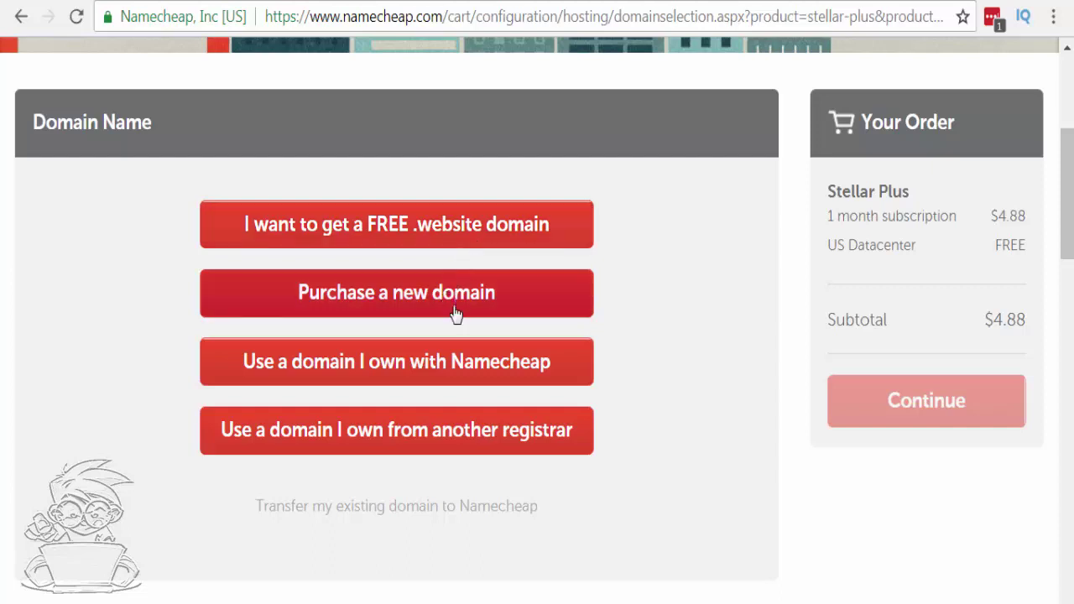
click(404, 378)
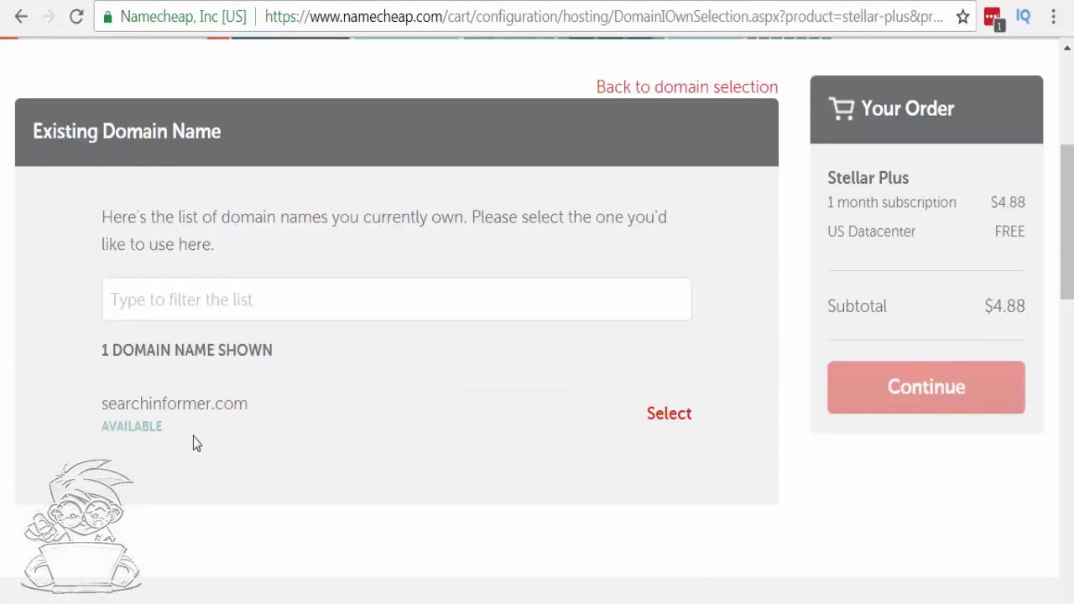
click(669, 414)
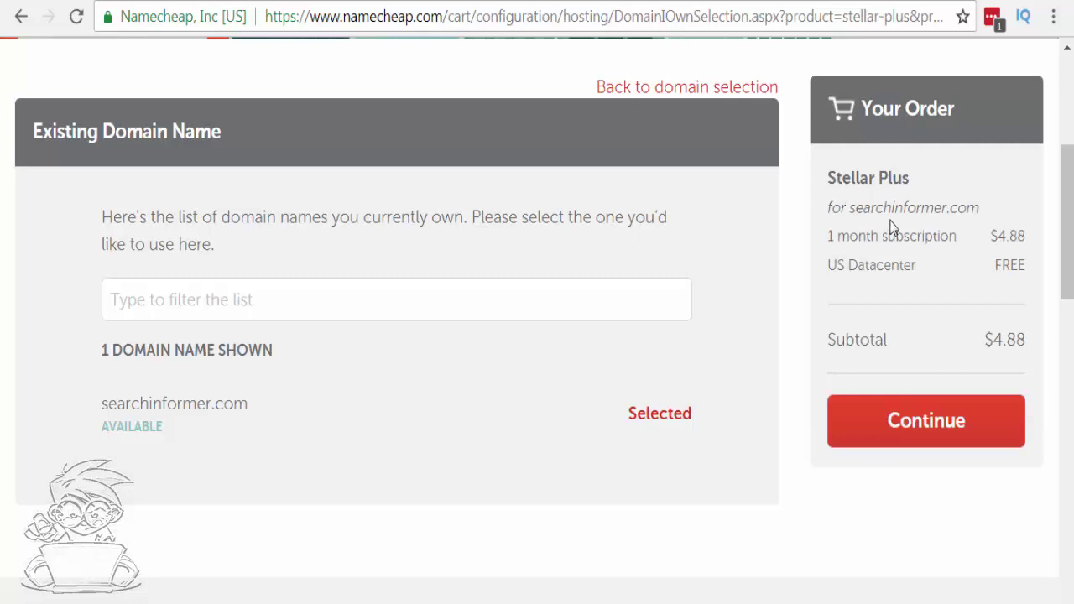
click(906, 419)
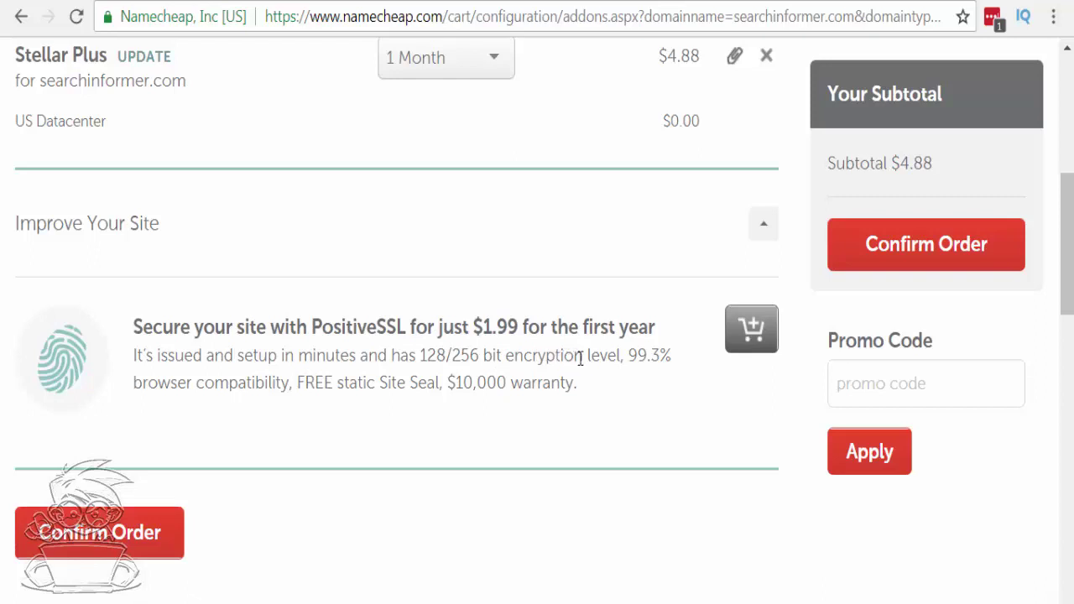
Add the PositiveSSL certificate to the order, bringing the cart to $6.87
click(736, 339)
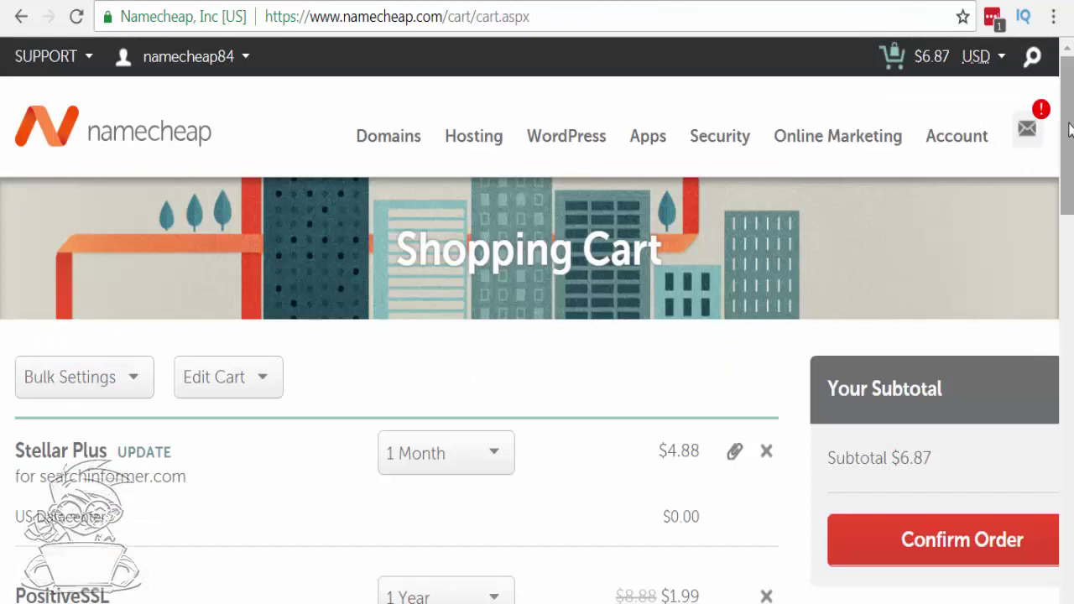
scroll(736, 340, down, 1)
scroll(537, 319, down, 3)
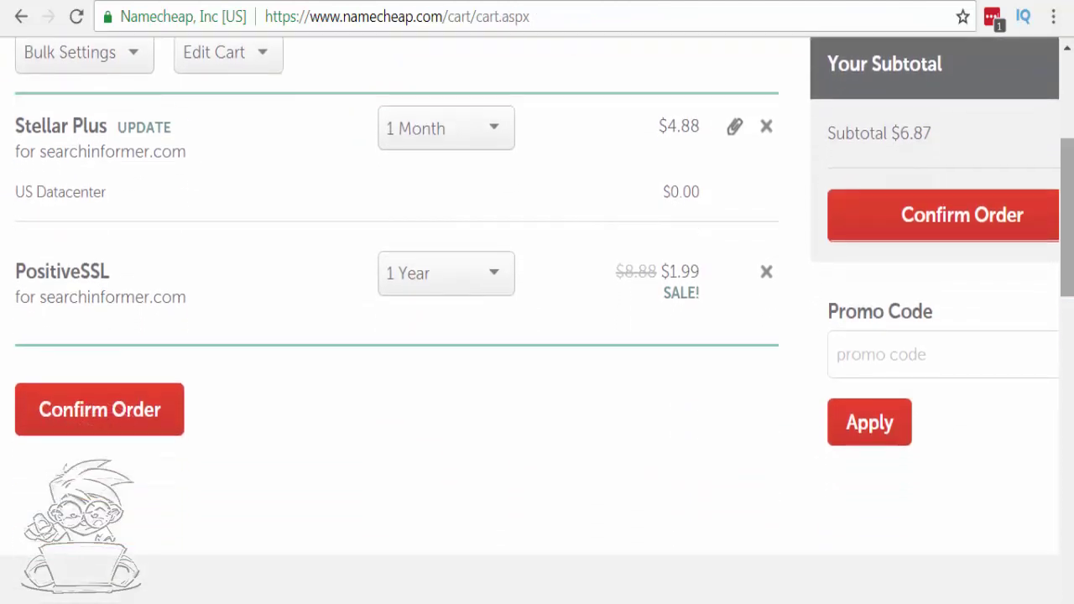
scroll(697, 361, up, 1)
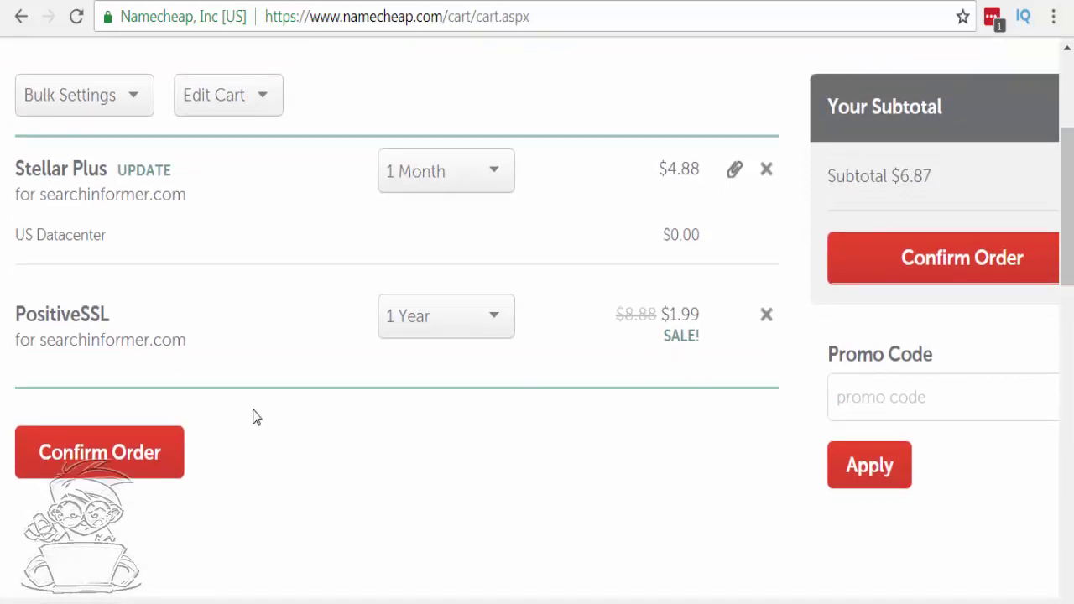
Confirm the order and continue through the Billing page to Order Review
click(141, 454)
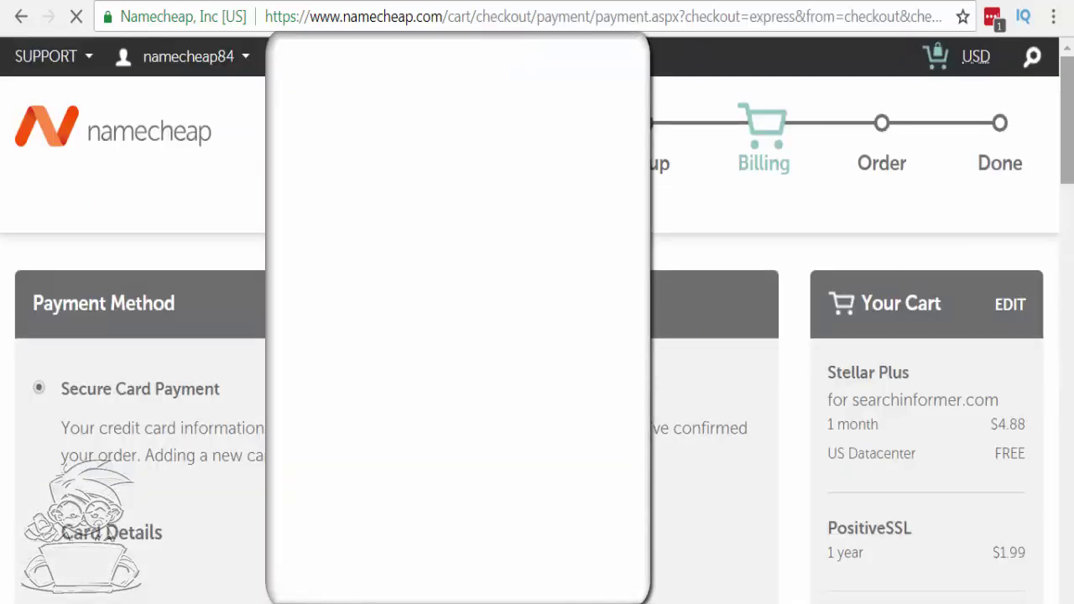
scroll(1058, 165, down, 3)
scroll(210, 338, down, 10)
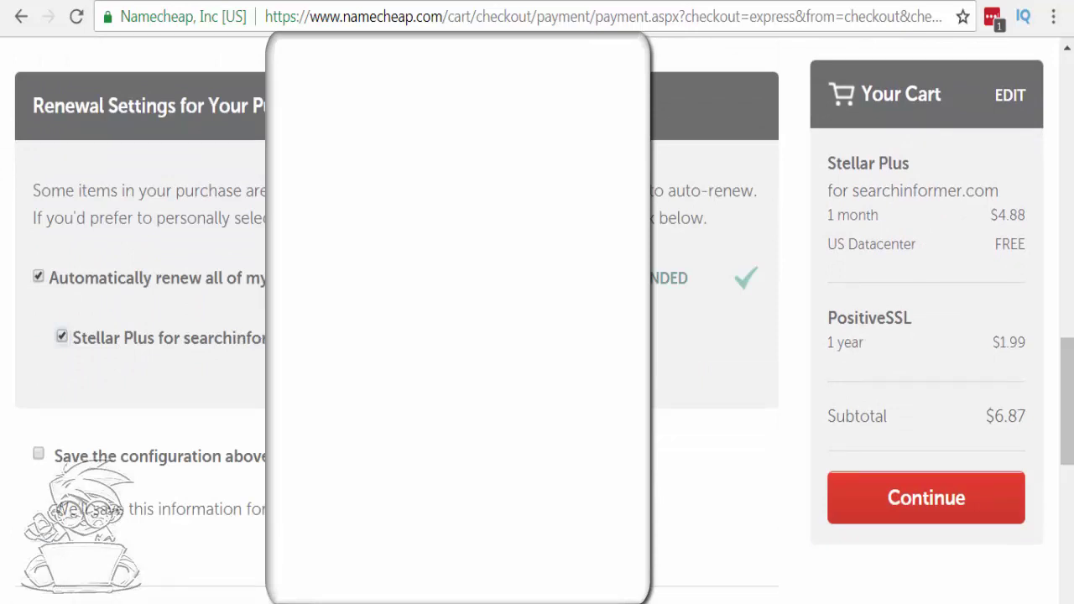
click(891, 499)
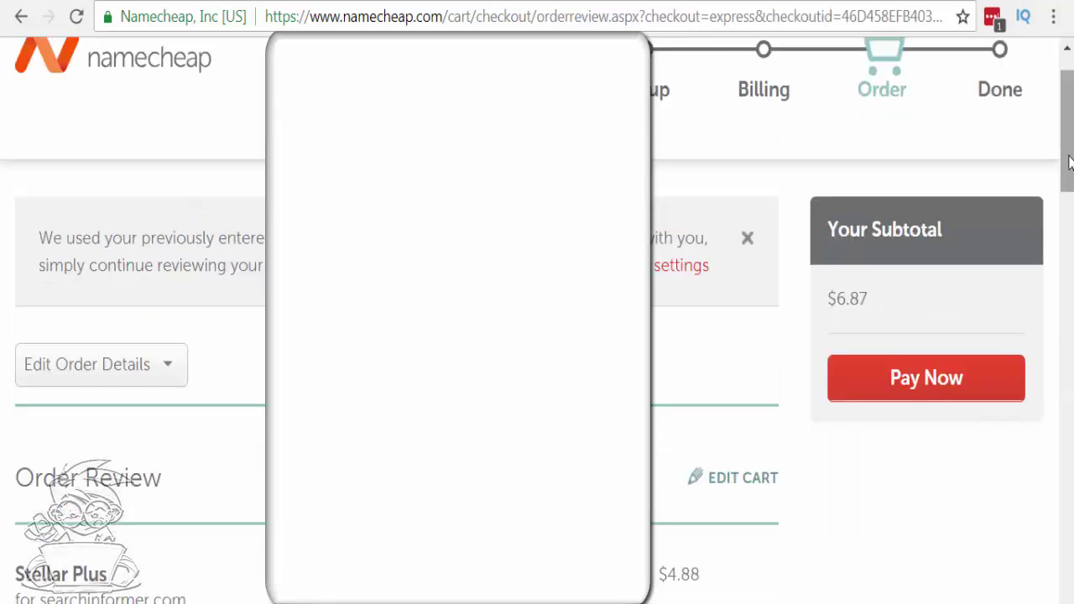
Accept the terms of service and pay for the order
drag(1070, 162, 1070, 493)
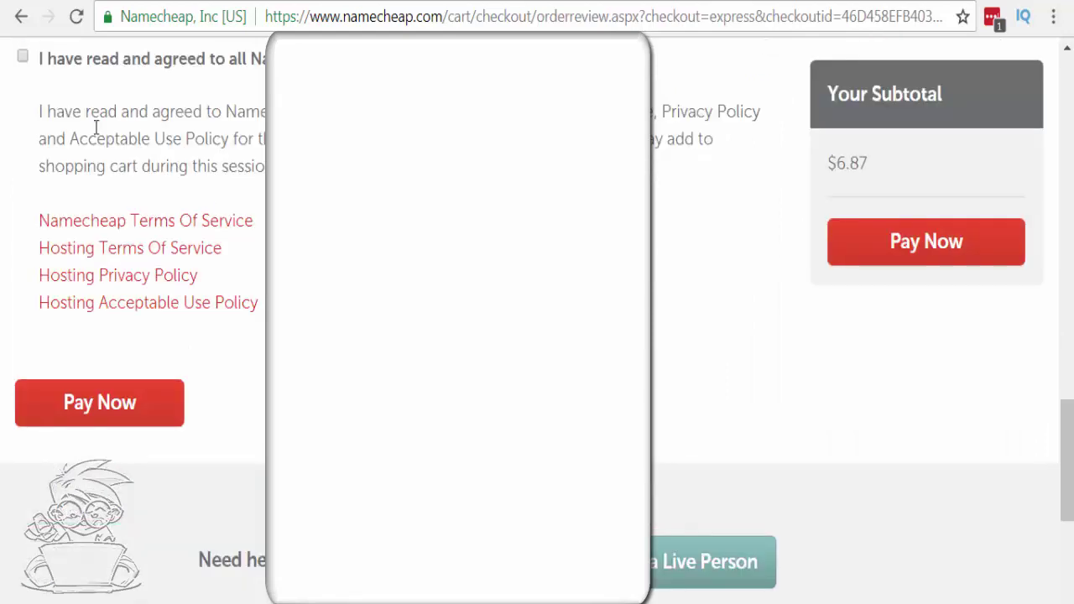
click(23, 57)
click(121, 418)
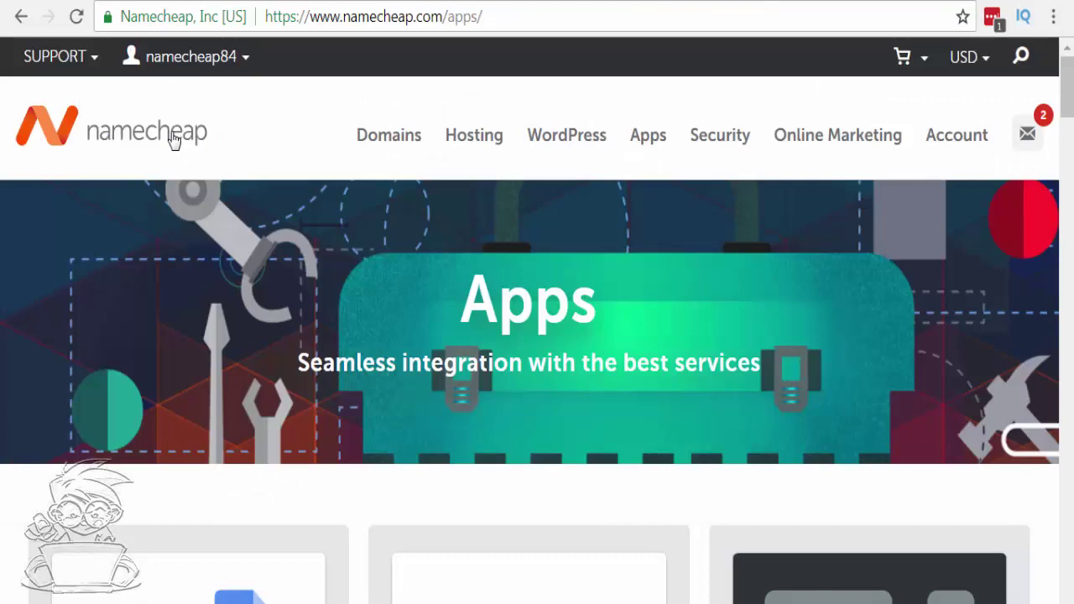
Go to the account Dashboard and open MANAGE for searchinformer.com
click(172, 140)
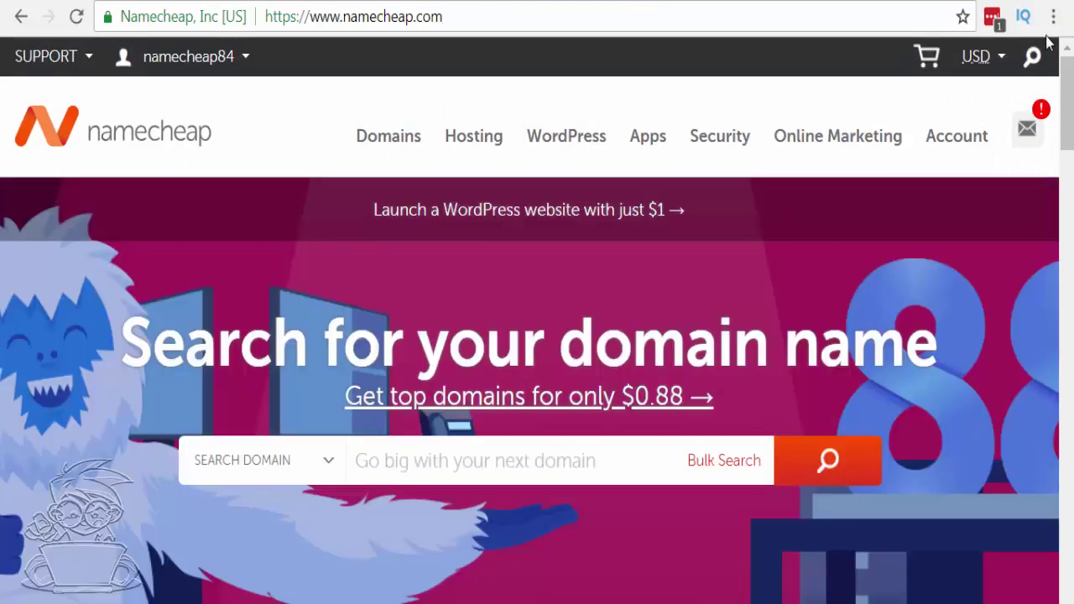
click(1027, 135)
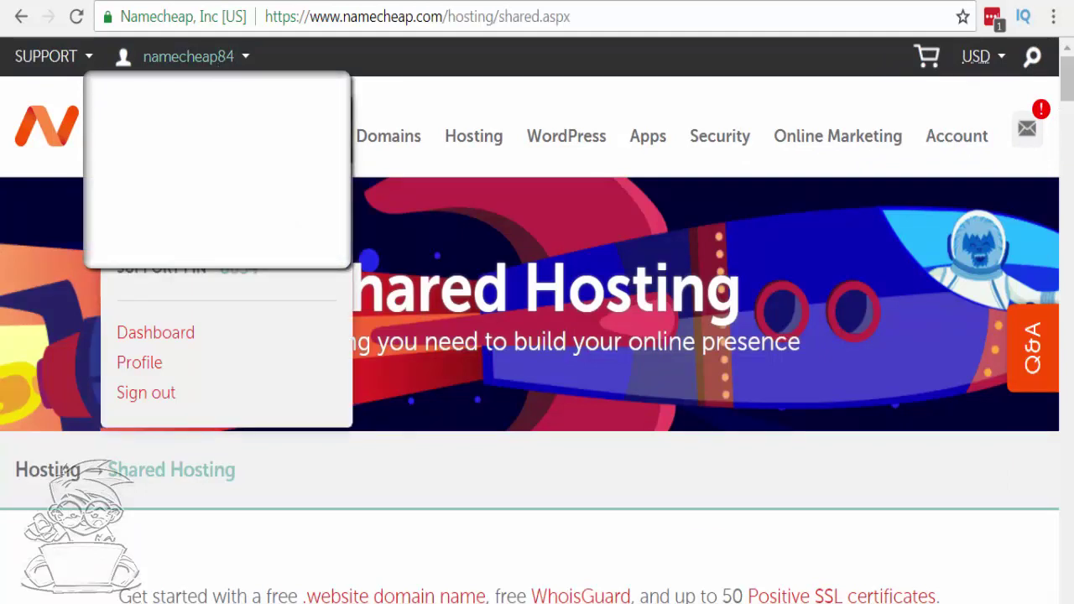
click(175, 339)
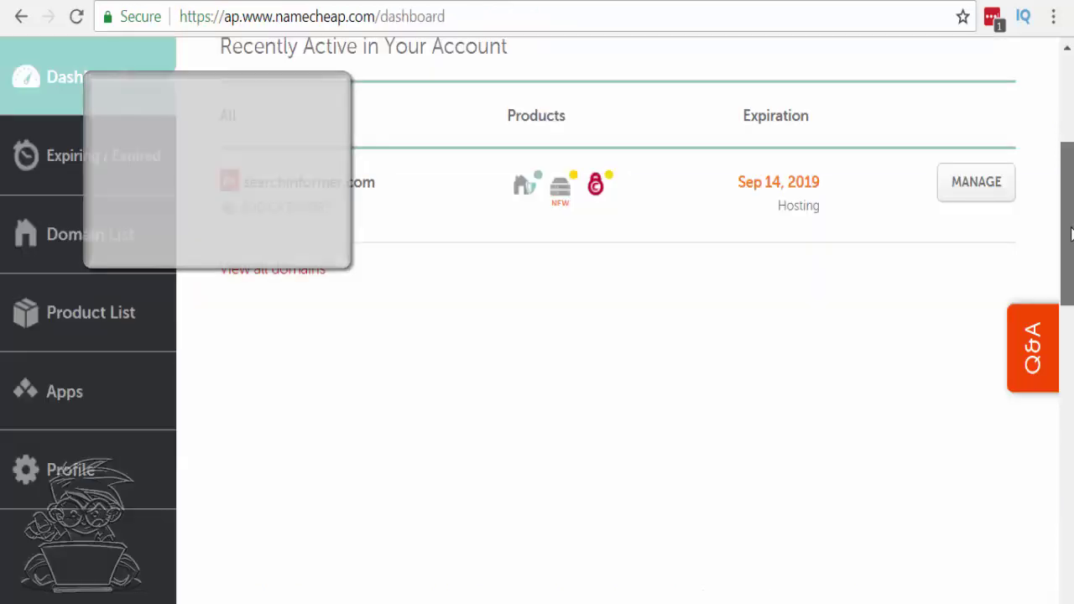
scroll(1070, 236, down, 1)
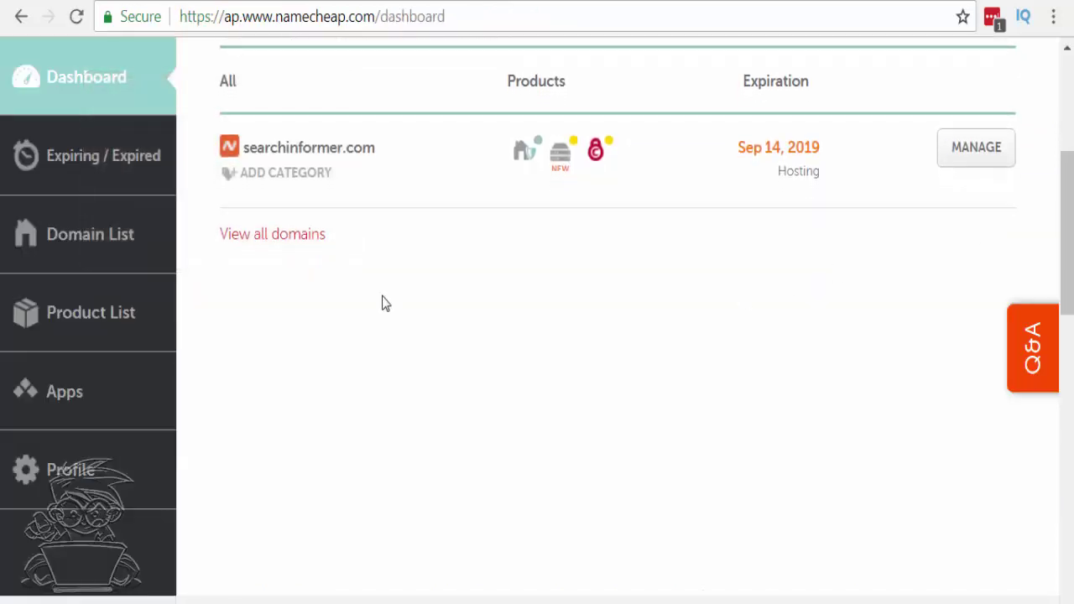
mouse_move(524, 169)
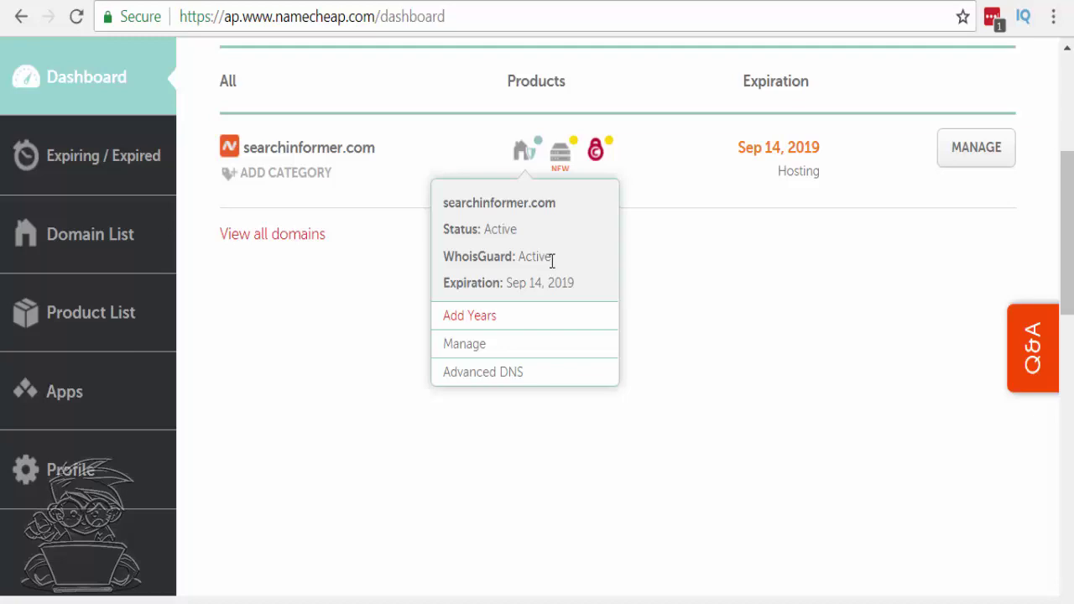
click(976, 152)
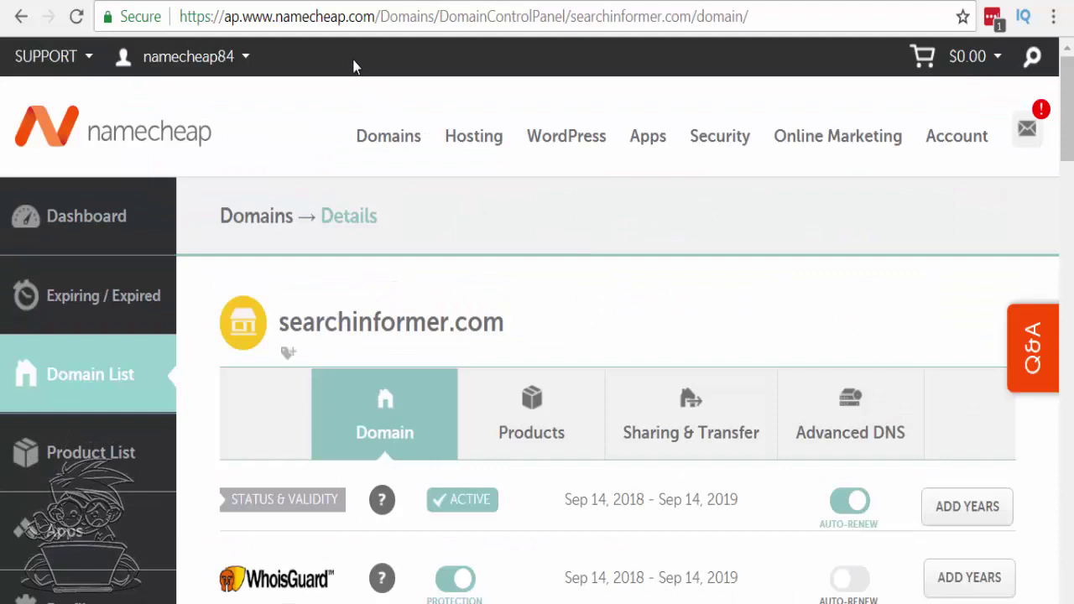
Open the 'Your Hosting Account Details' email and copy the cPanel URL, username and password
click(336, 3)
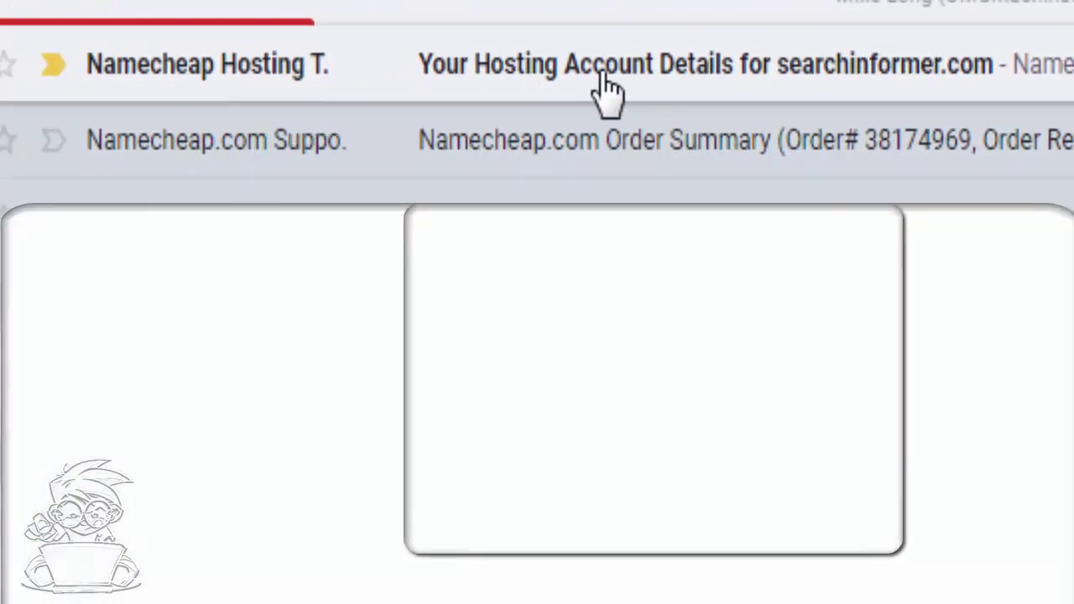
click(602, 88)
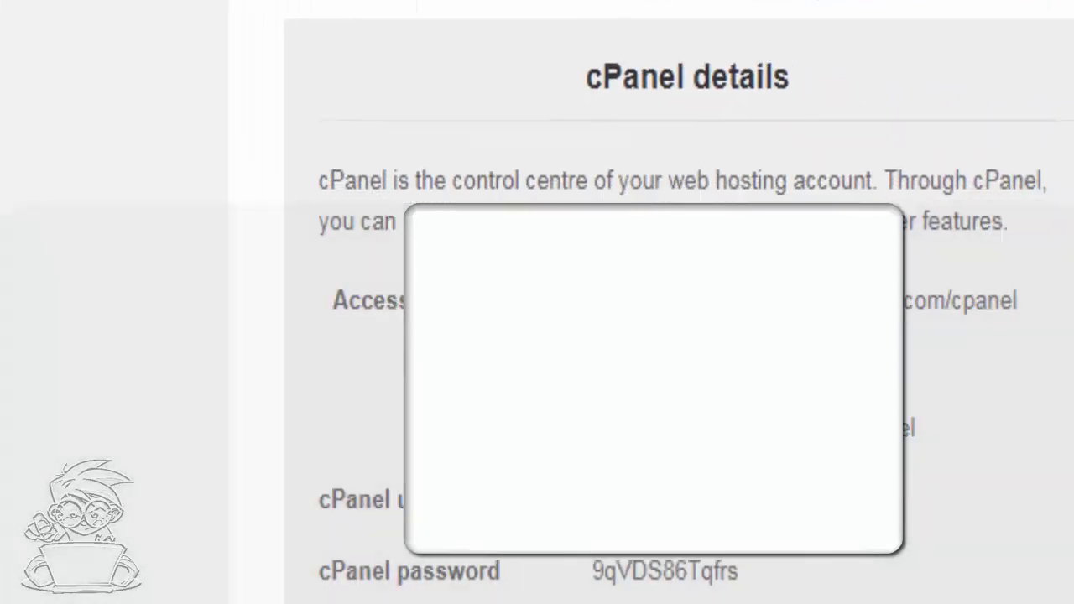
triple_click(267, 291)
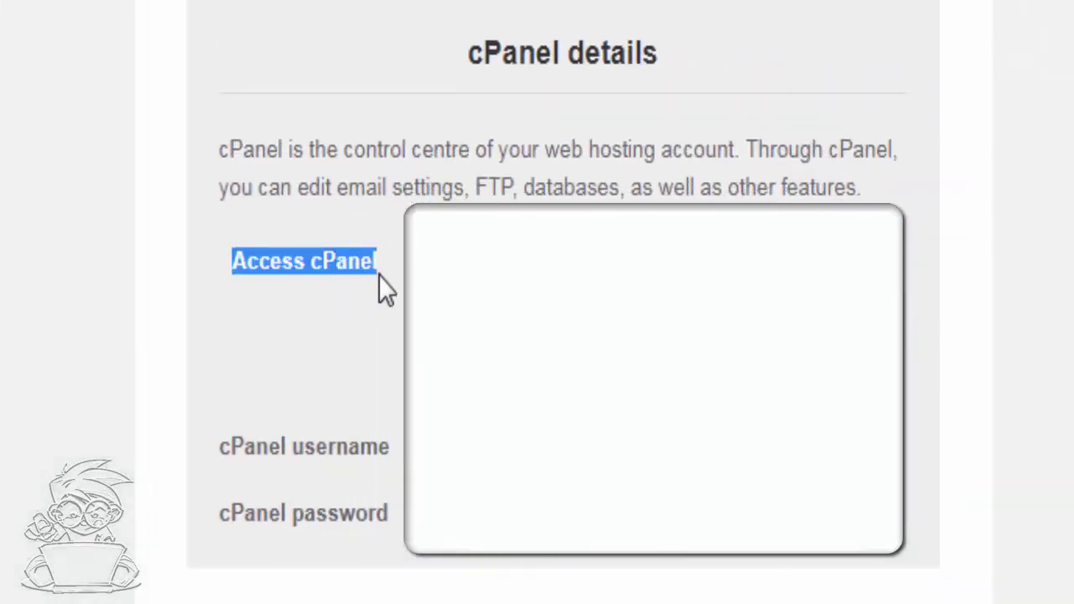
drag(230, 446, 383, 462)
drag(209, 523, 343, 511)
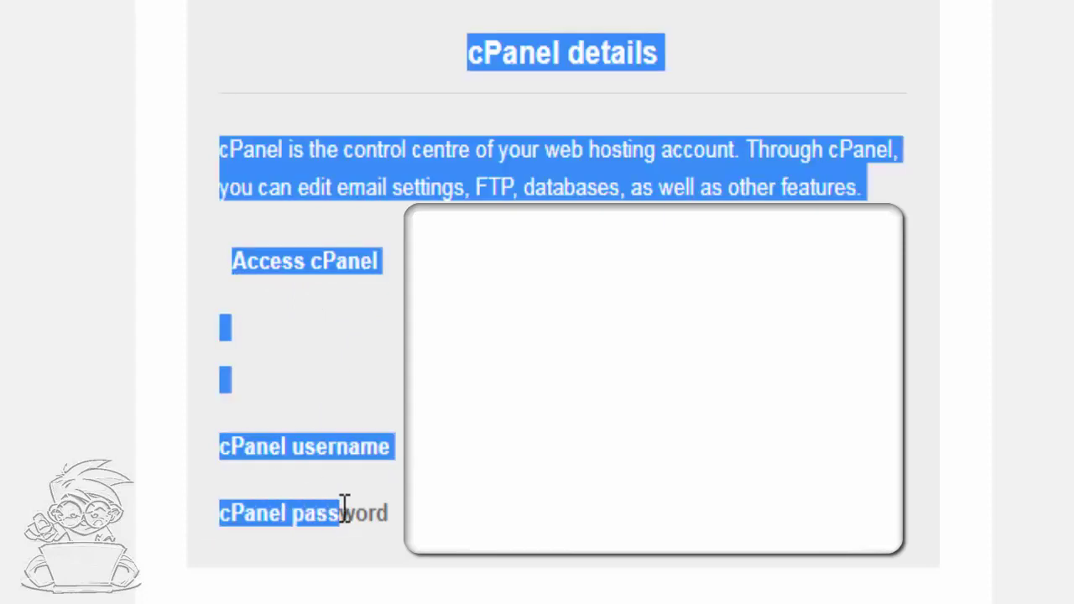
click(359, 315)
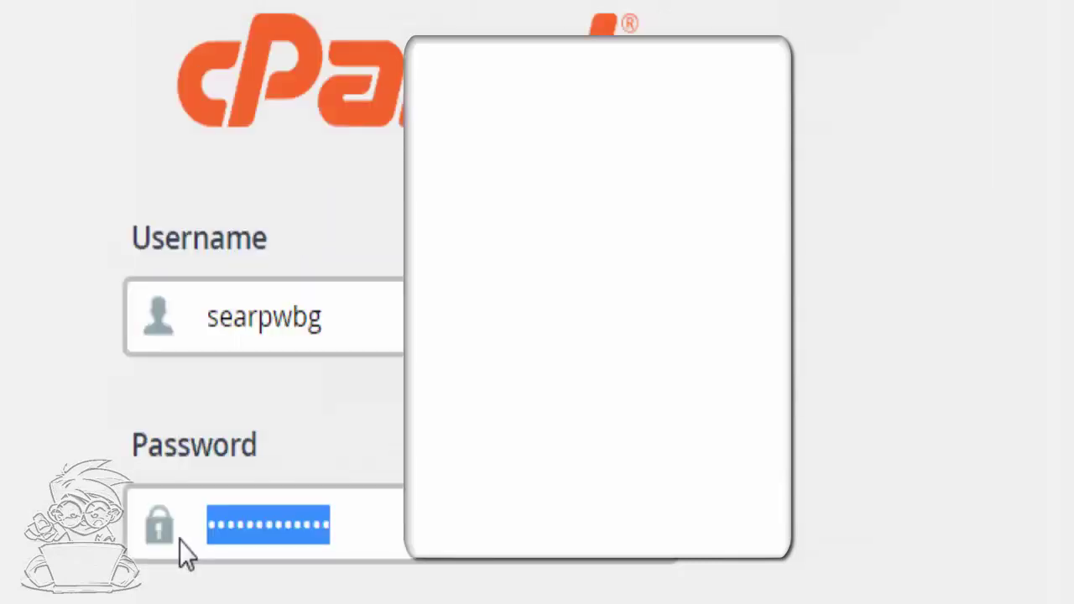
Log in to cPanel with the entered password and save the login to LastPass
click(179, 540)
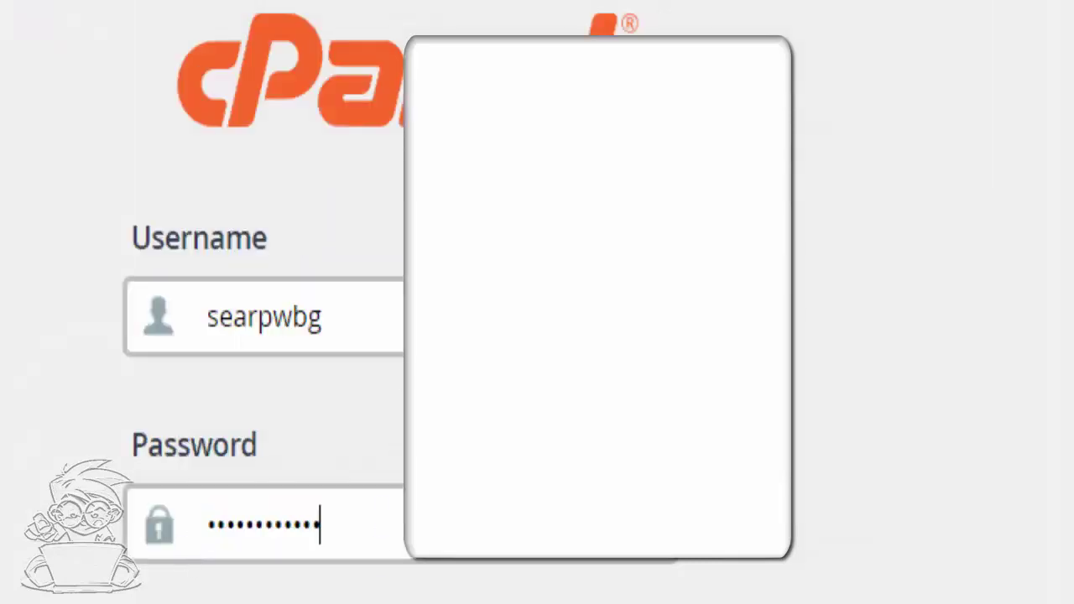
key(Return)
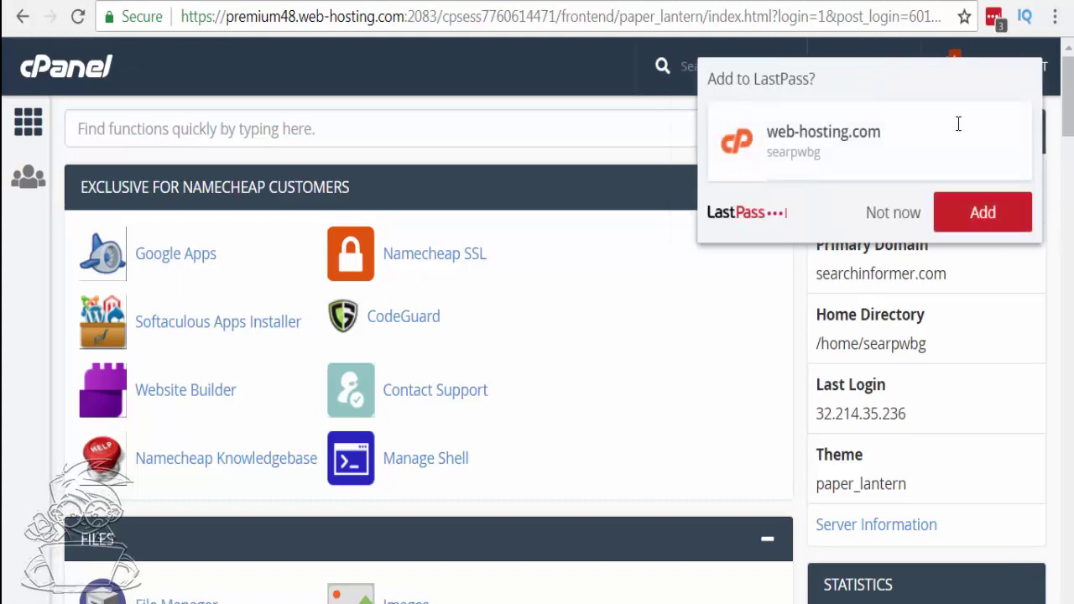
click(989, 228)
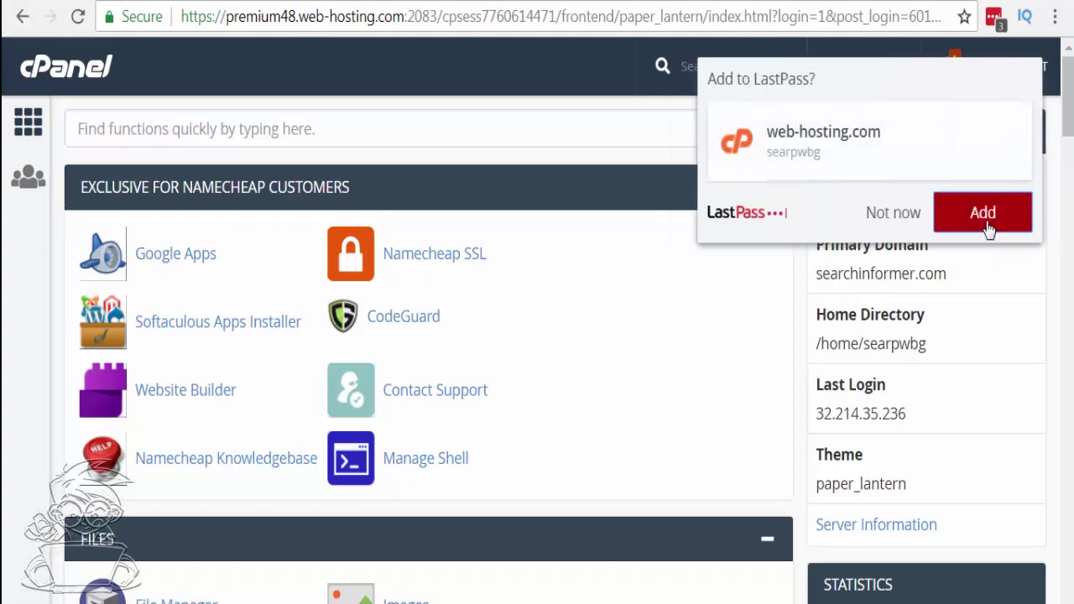
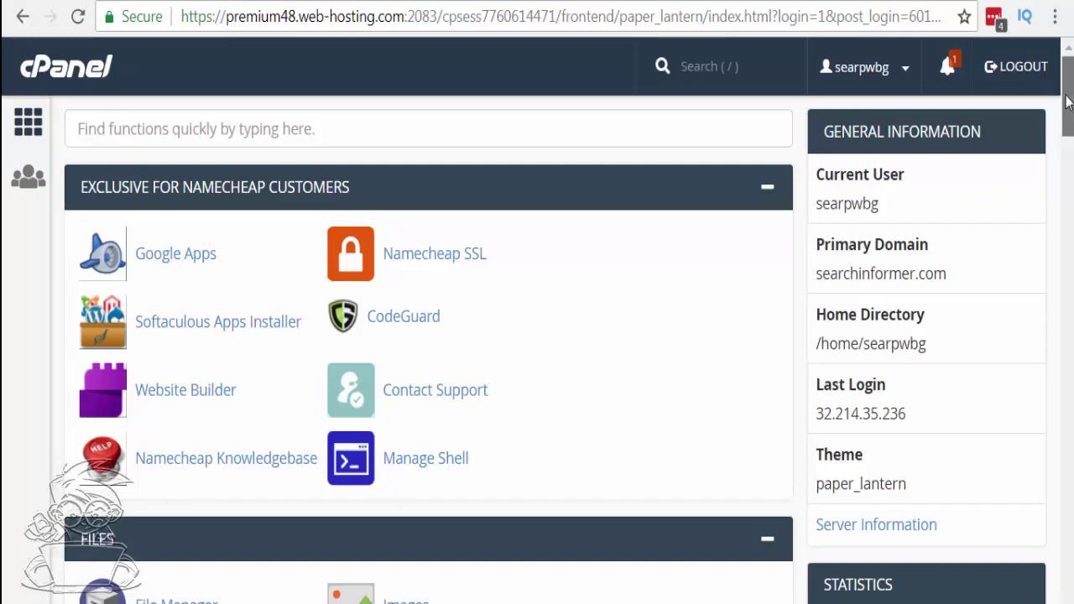
Scroll to the Email section and open Email Accounts for searchinformer.com
drag(1068, 101, 1067, 315)
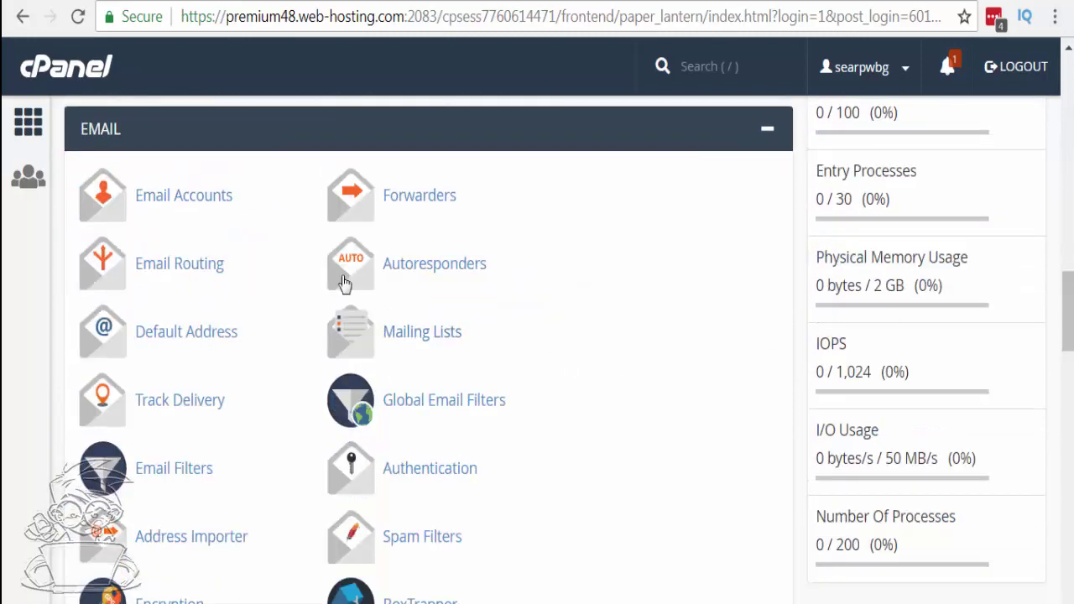
click(181, 210)
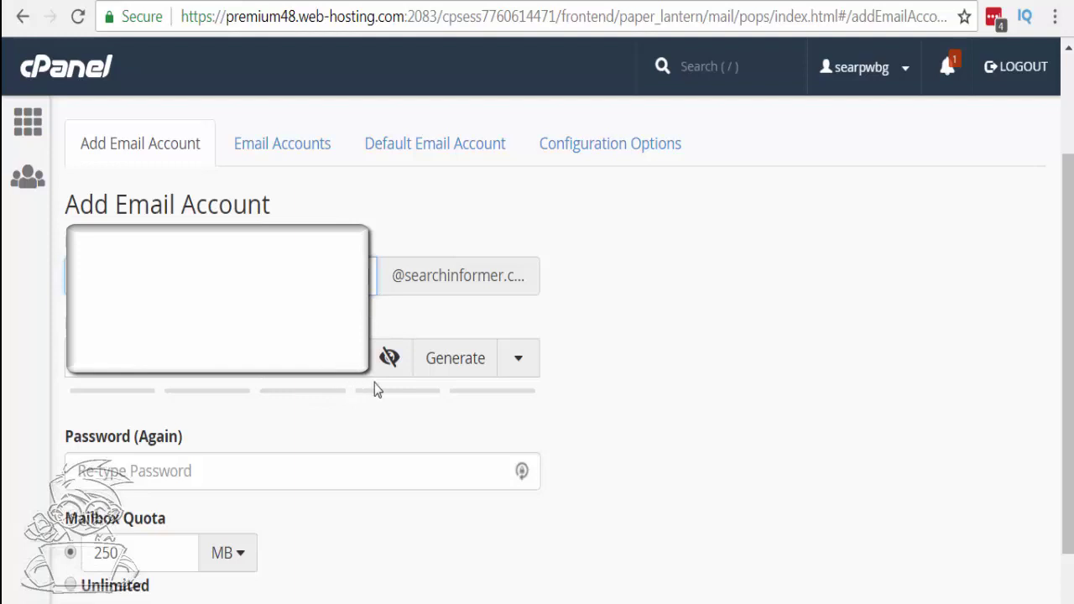
Create the searchinformer.com mailbox with a generated password pasted into Password (Again), then return to Email Accounts
click(459, 368)
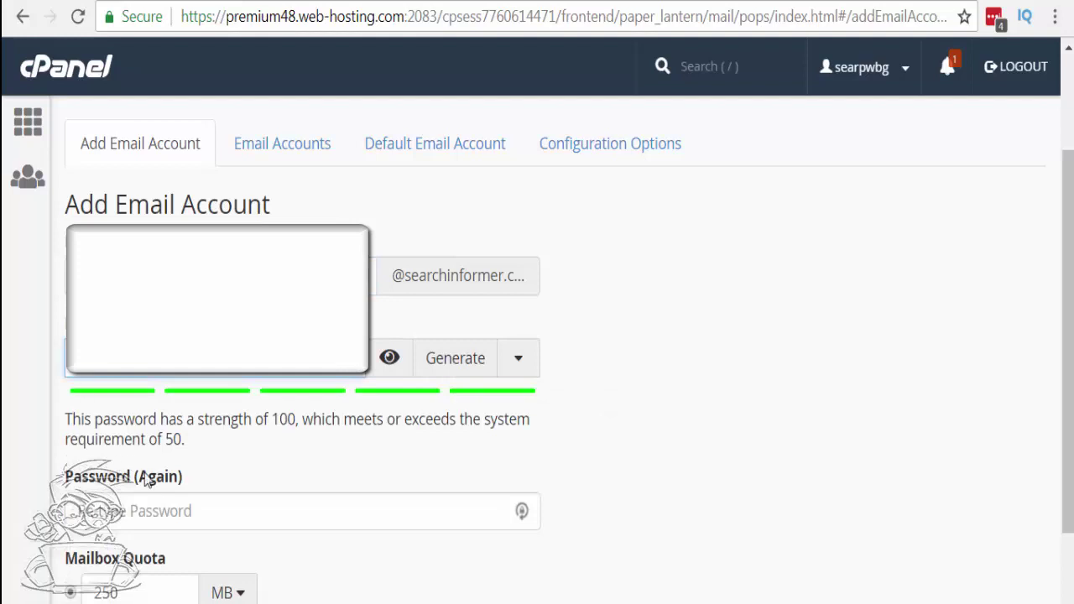
click(160, 512)
key(ctrl+v)
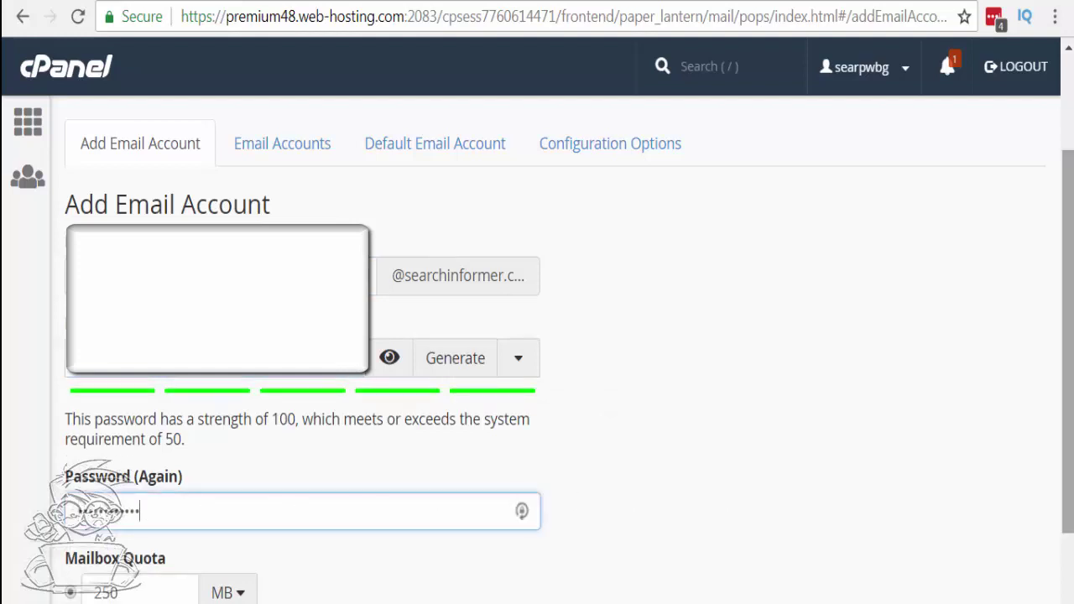
scroll(1054, 418, down, 2)
click(151, 555)
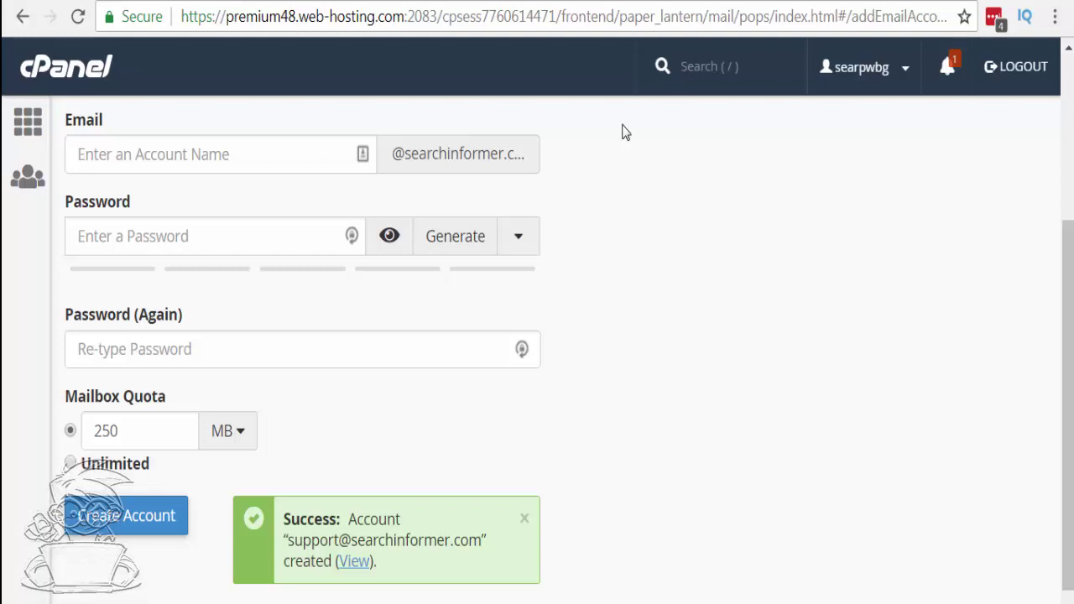
click(22, 16)
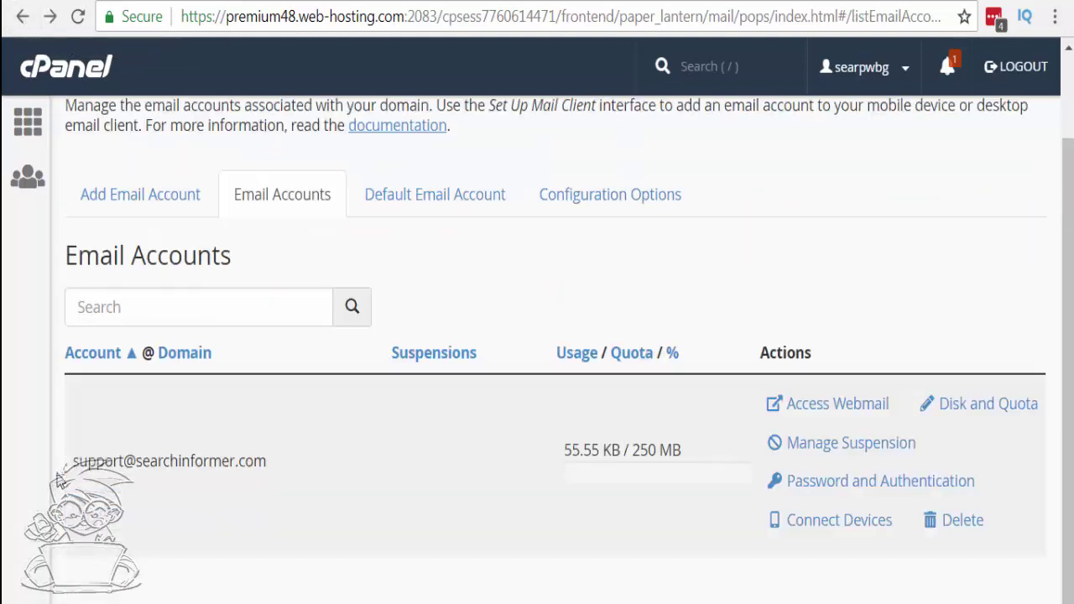
Open webmail for the new mailbox and set Roundcube as the default client
click(817, 411)
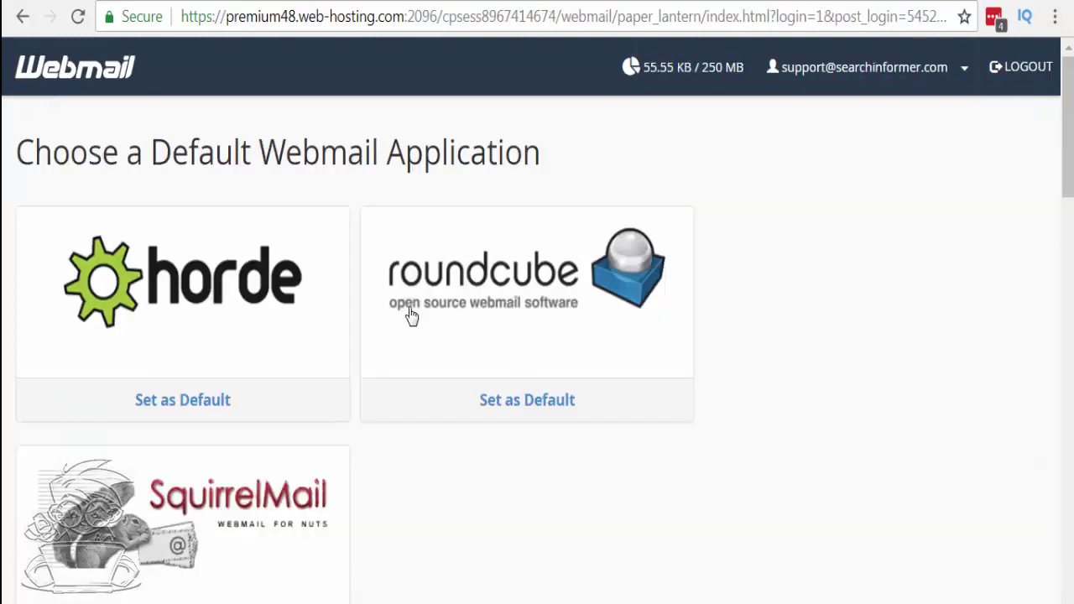
click(509, 408)
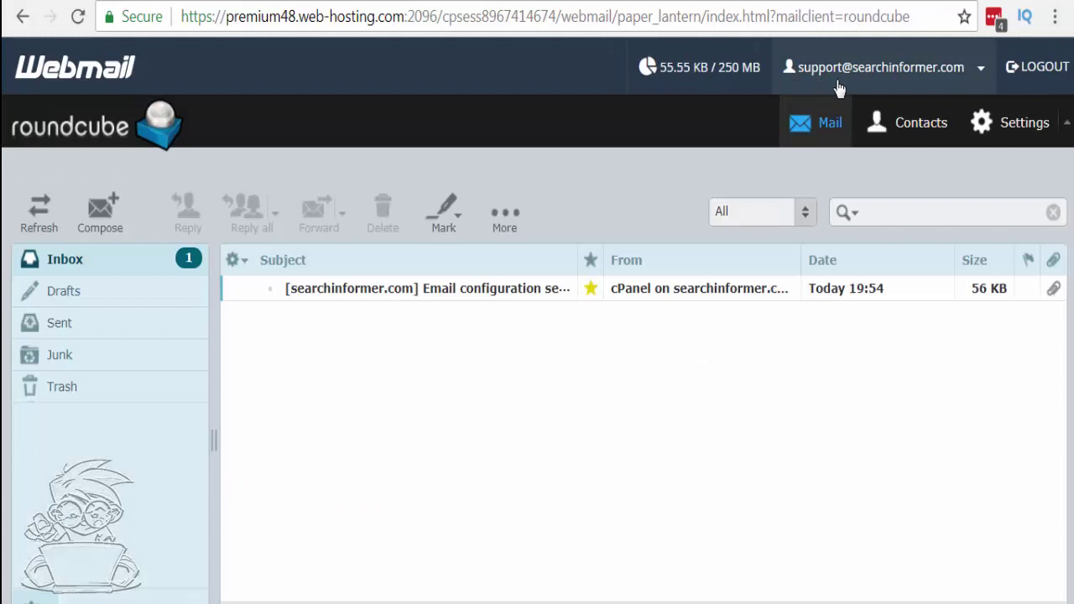
Read the email configuration settings message in Roundcube, then go back to the Inbox
double_click(532, 292)
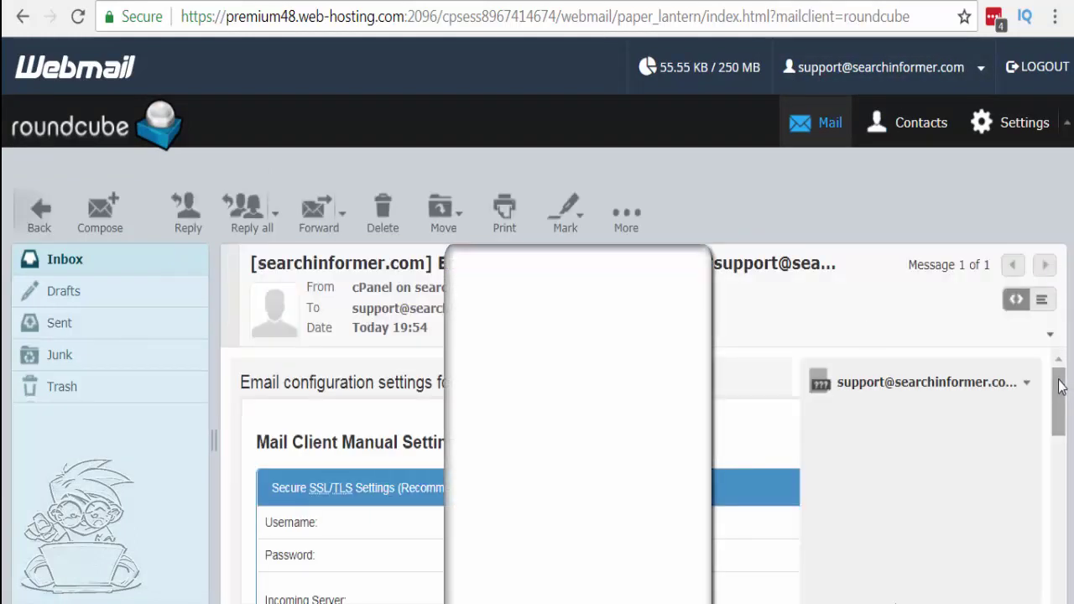
drag(1059, 386, 1058, 411)
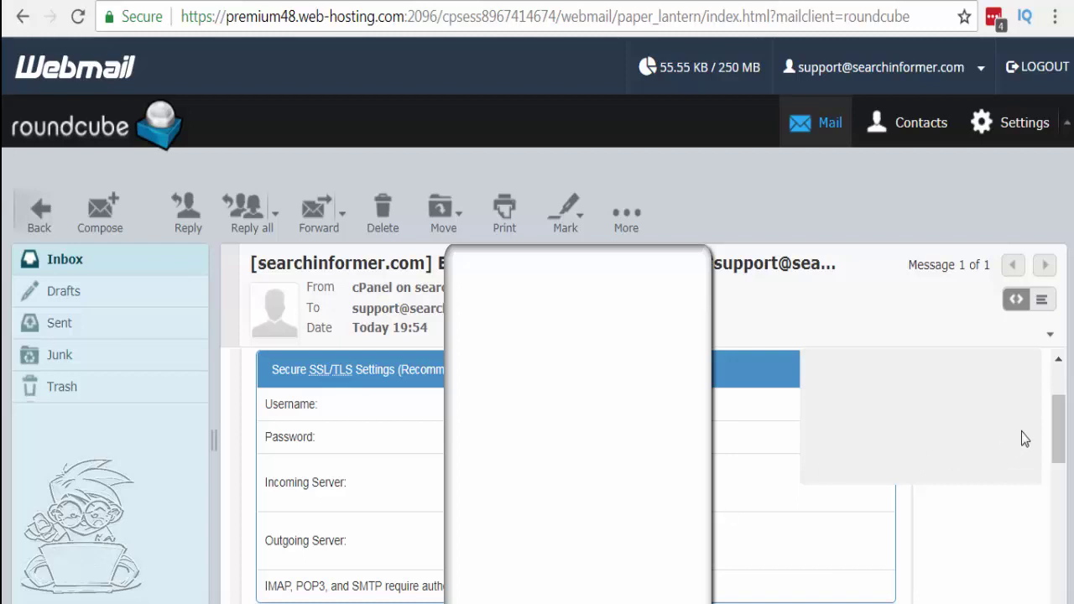
drag(1060, 435, 1059, 409)
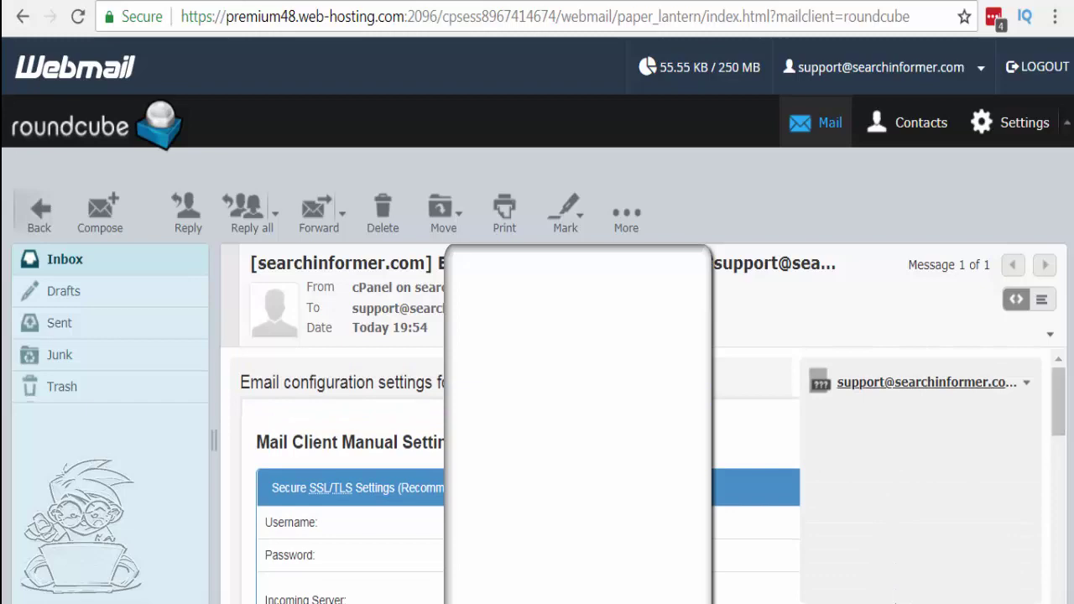
click(94, 272)
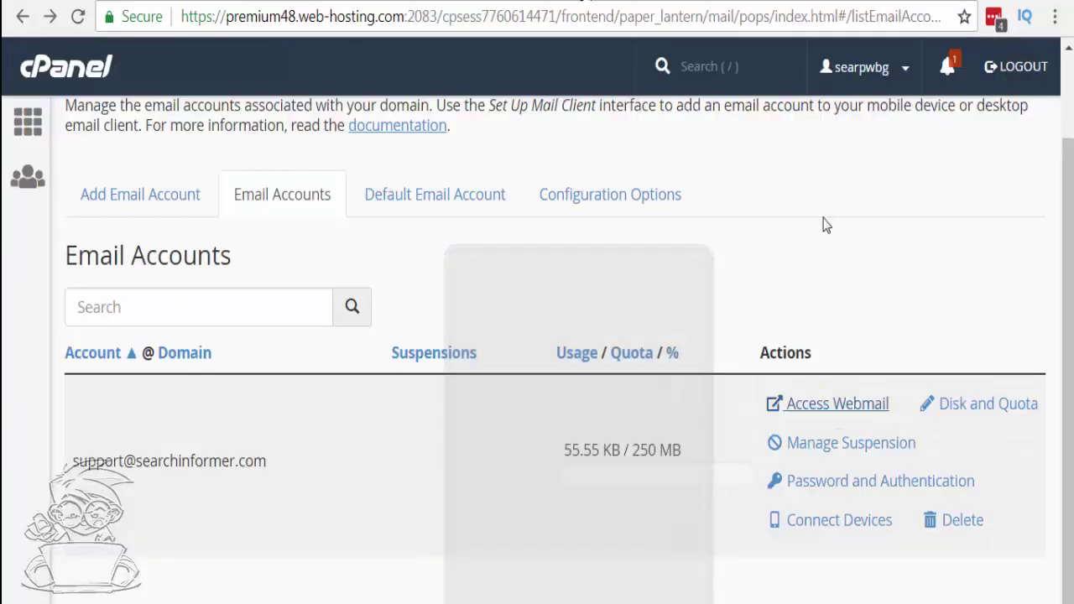
Open Softaculous Apps Installer from the cPanel home page
scroll(538, 336, up, 2)
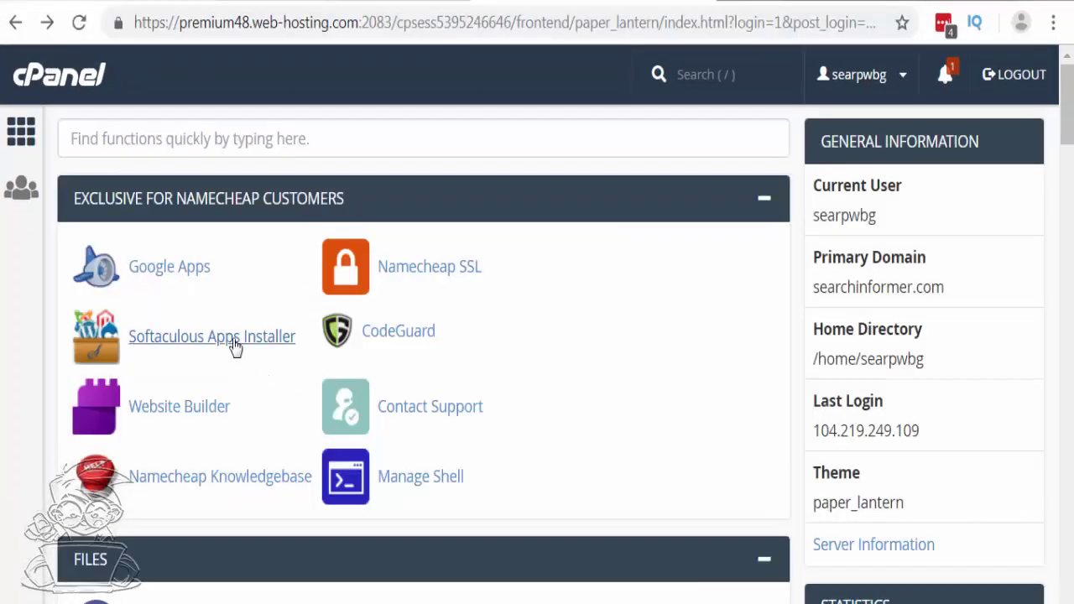
click(236, 340)
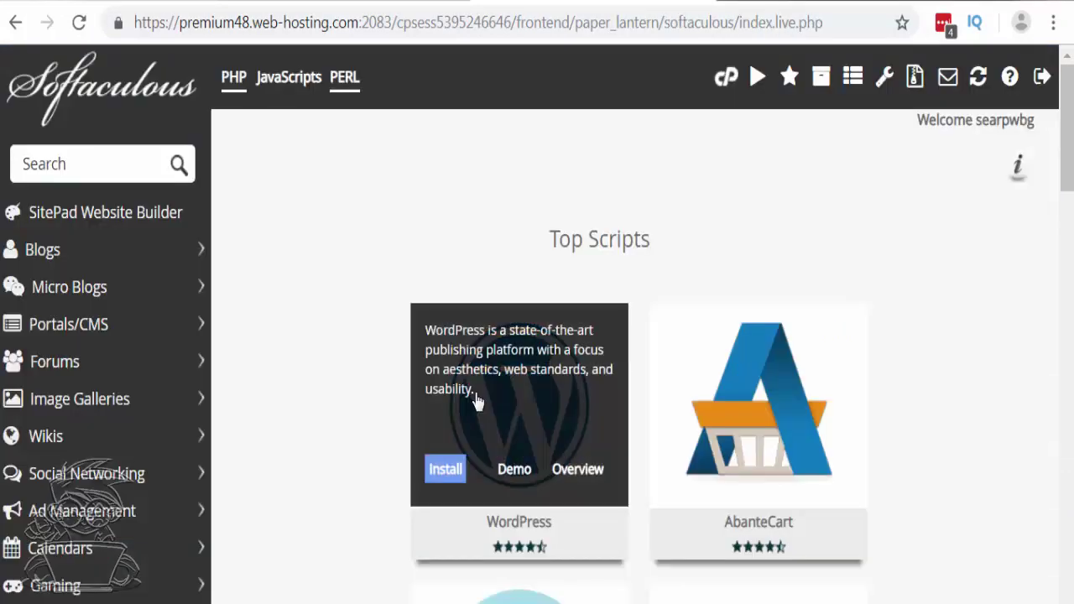
click(445, 468)
scroll(1066, 209, up, 3)
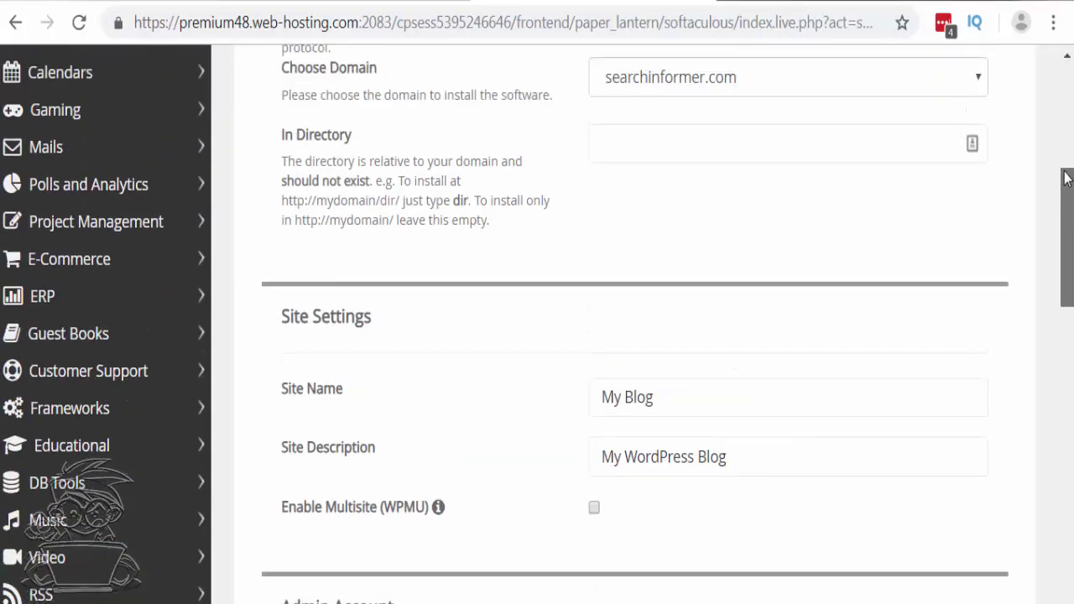
scroll(1055, 148, up, 1)
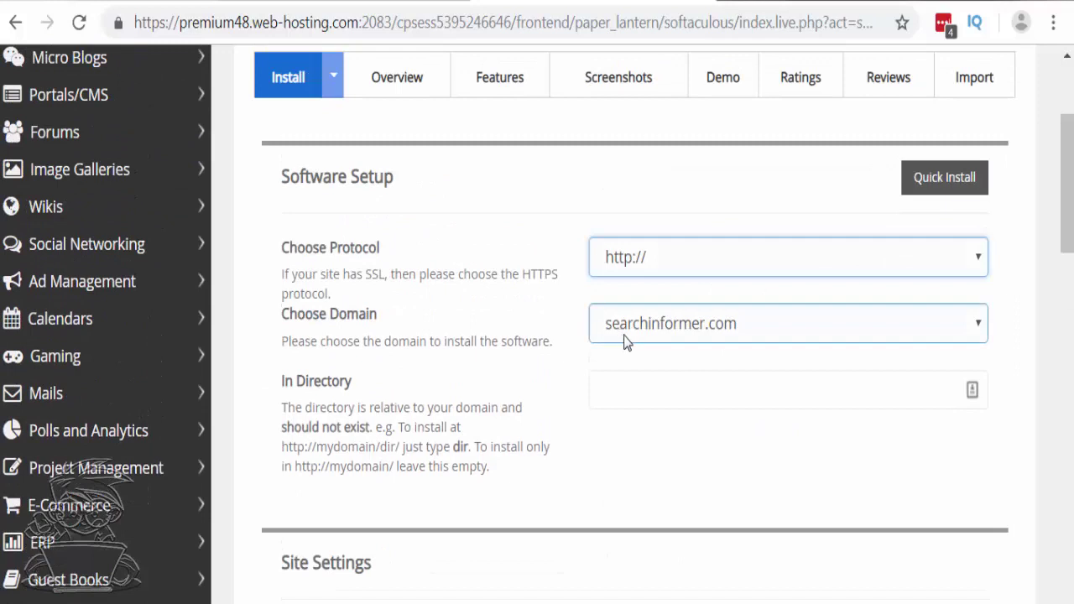
click(677, 386)
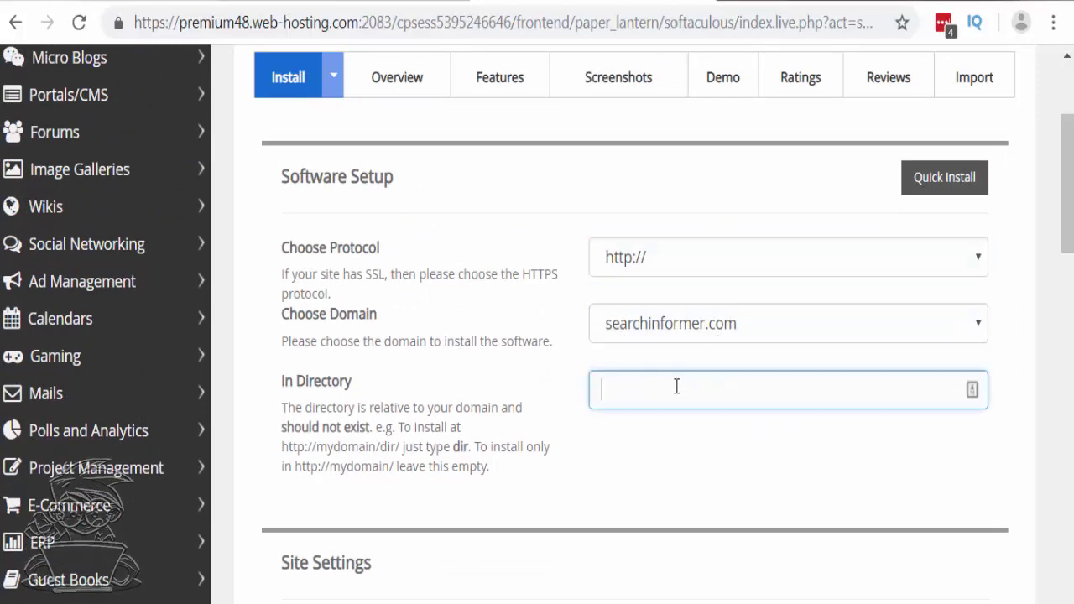
text(/blog)
key(BackSpace)
key(BackSpace)
key(BackSpace)
key(BackSpace)
Replace the default site name My Blog with 'Search Inf'
scroll(1062, 226, down, 5)
click(649, 172)
drag(649, 172, 595, 178)
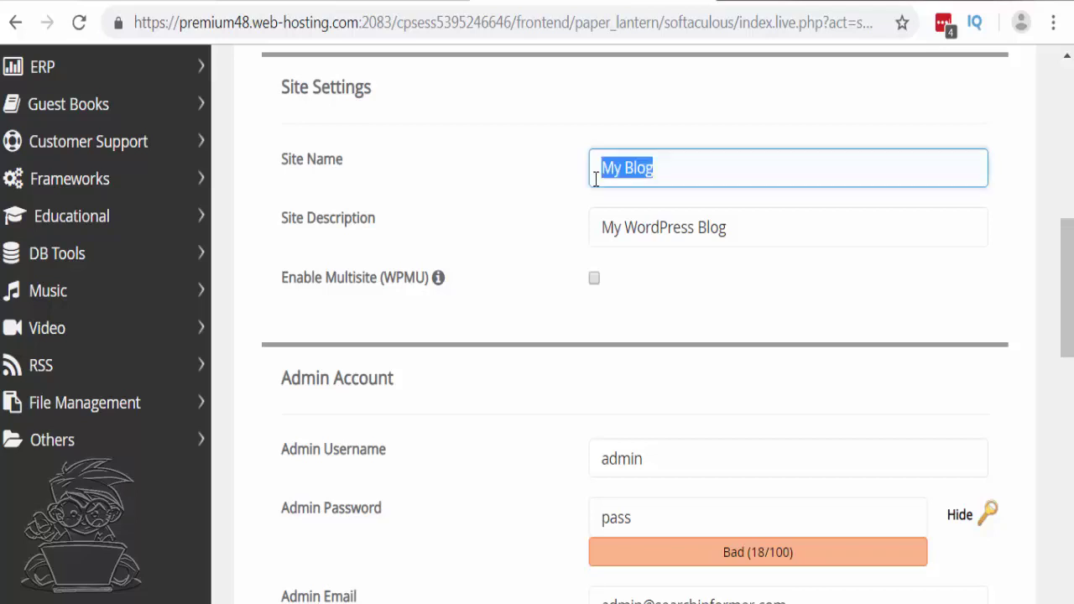
text(Search Inf)
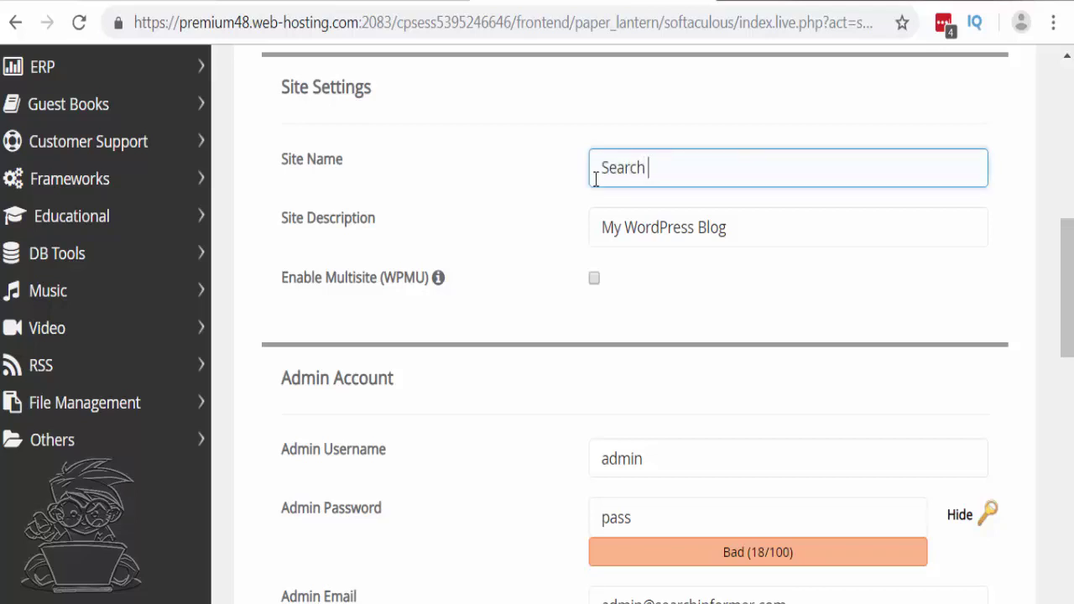
Set the admin username to 'Searchinformer' with a generated strong, masked password
scroll(713, 243, down, 3)
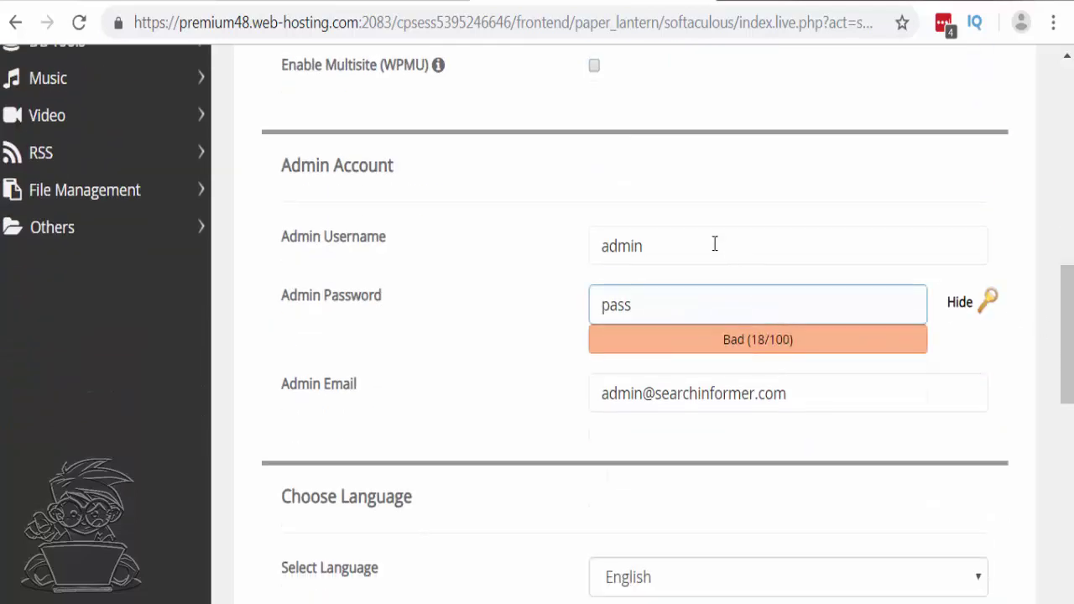
click(647, 247)
drag(647, 247, 598, 248)
text(Searchinformer)
click(988, 300)
click(988, 300)
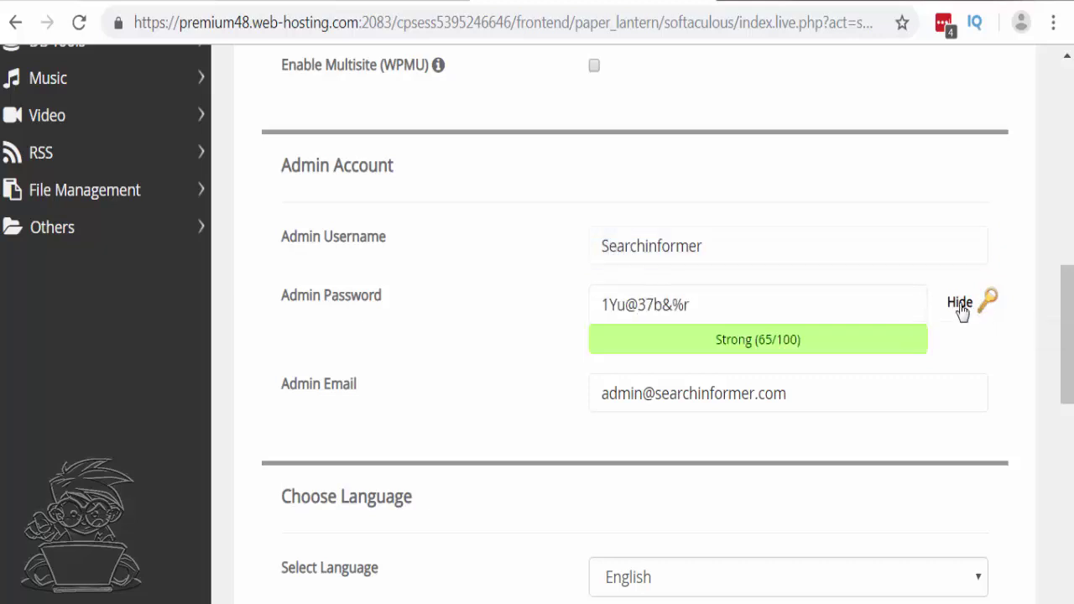
click(961, 304)
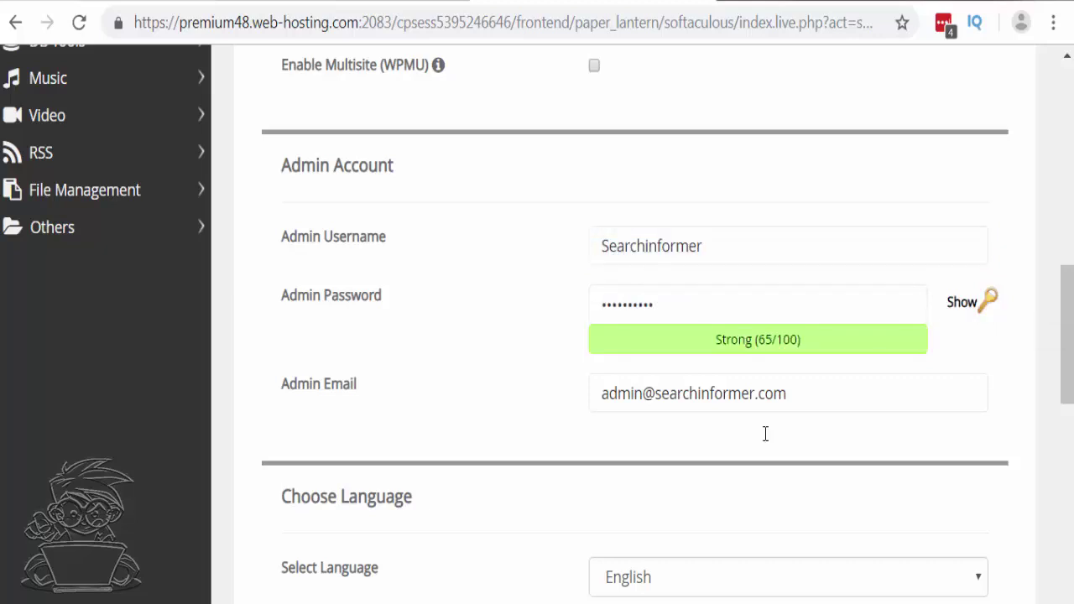
Change the admin email to the support address and enable Limit Login Attempts (Loginizer)
drag(642, 394, 599, 395)
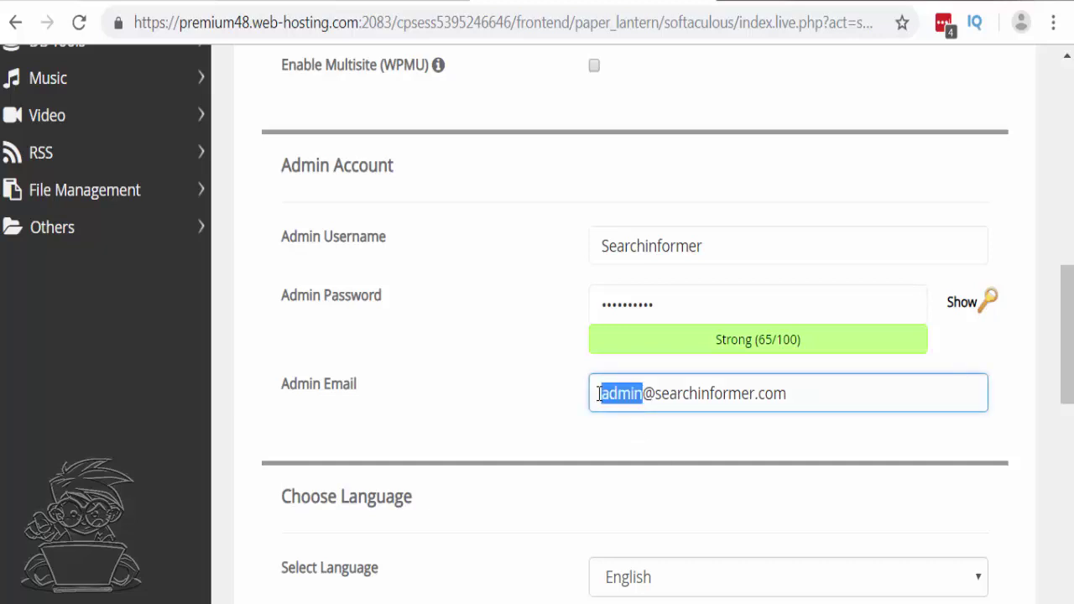
text(support)
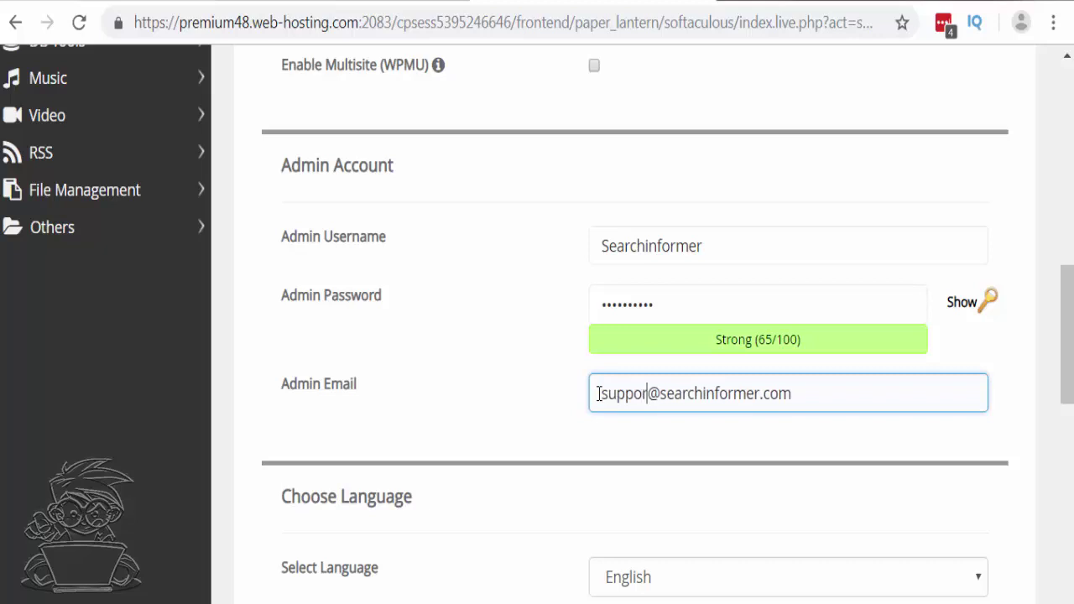
scroll(597, 394, down, 5)
click(595, 312)
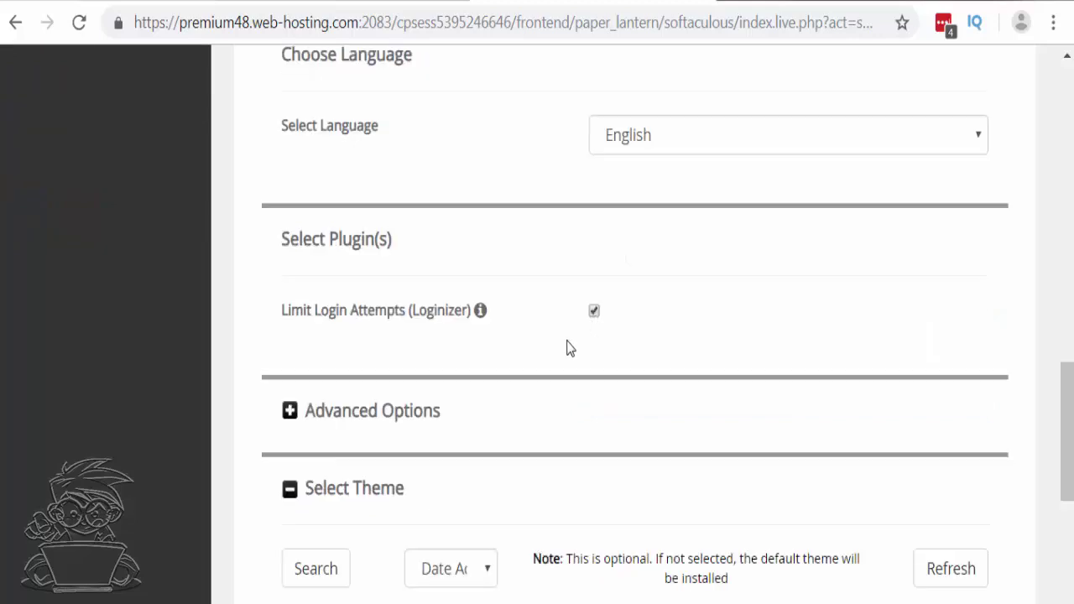
Enable Auto Upgrade under Advanced Options
click(290, 424)
scroll(643, 470, down, 4)
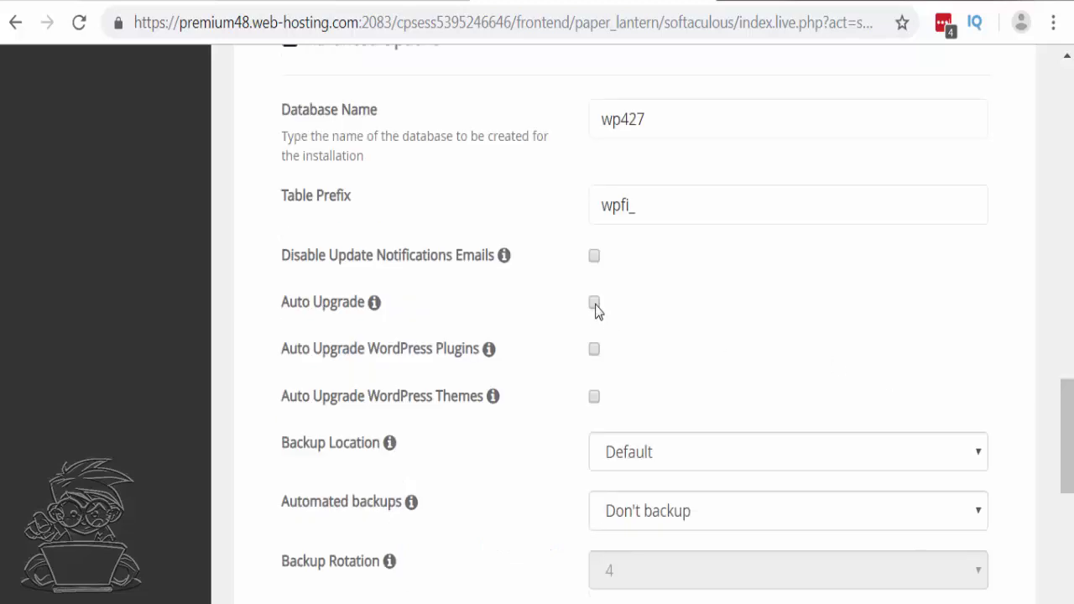
click(595, 305)
Select the Poseidon theme for the new WordPress site
scroll(719, 426, down, 6)
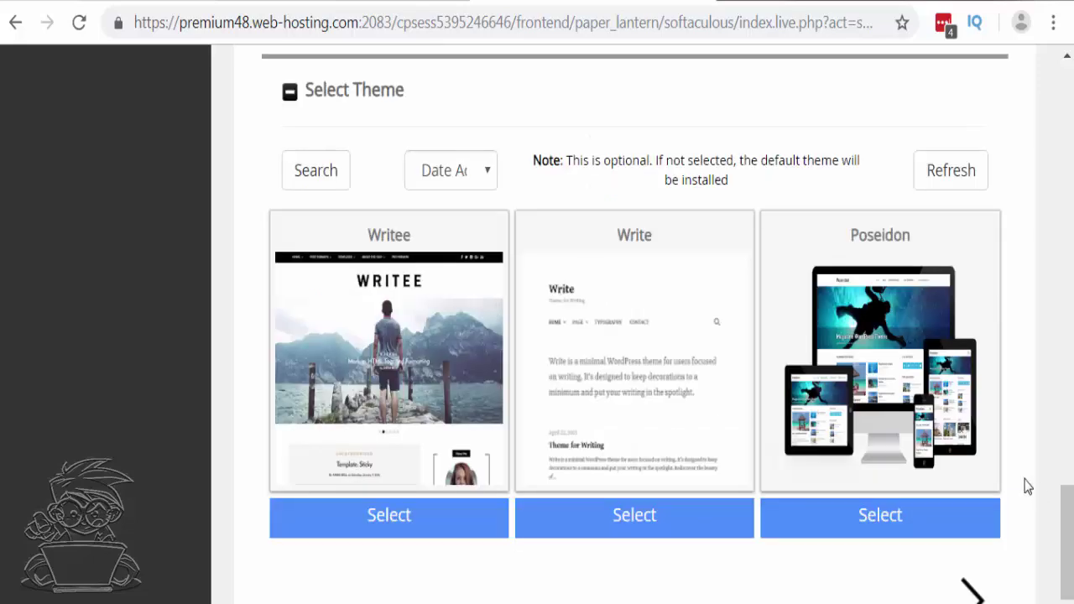
click(894, 517)
scroll(659, 524, down, 3)
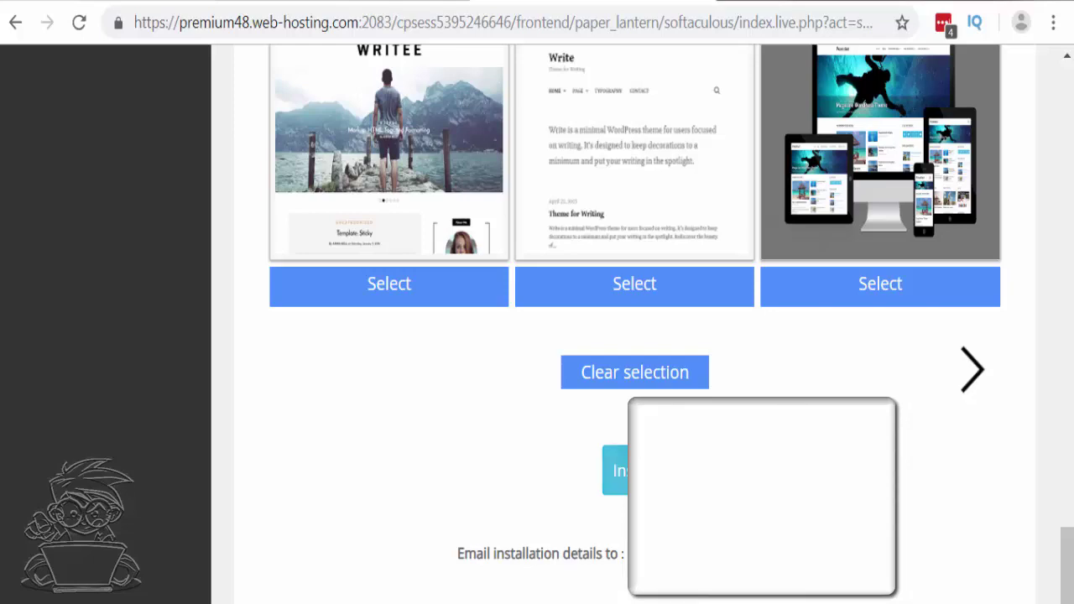
Install WordPress, dismiss the LastPass prompt, and load the wp-admin URL in a new tab
click(647, 492)
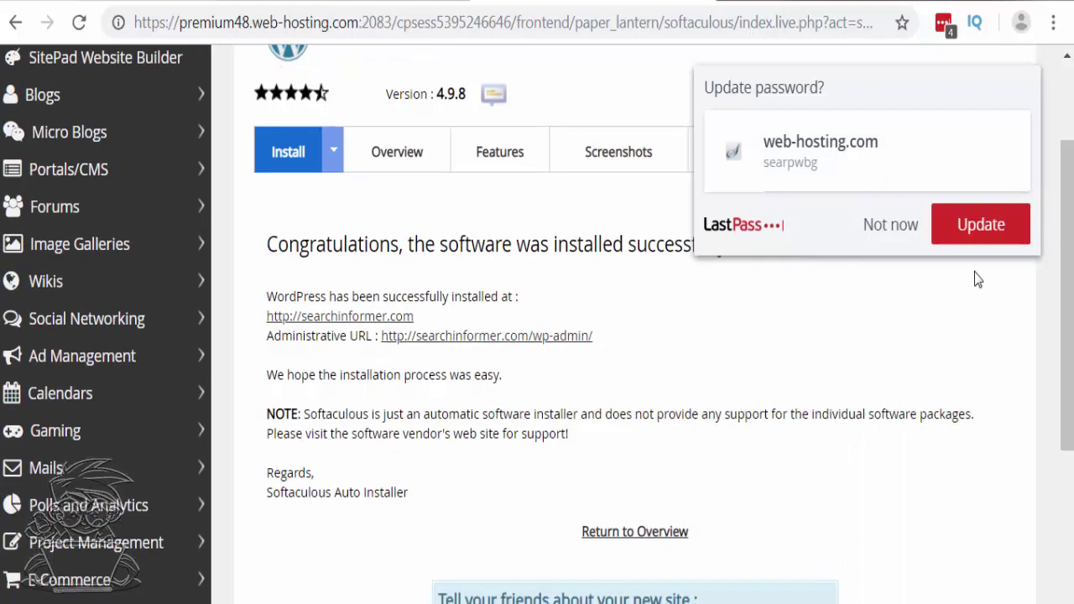
click(890, 225)
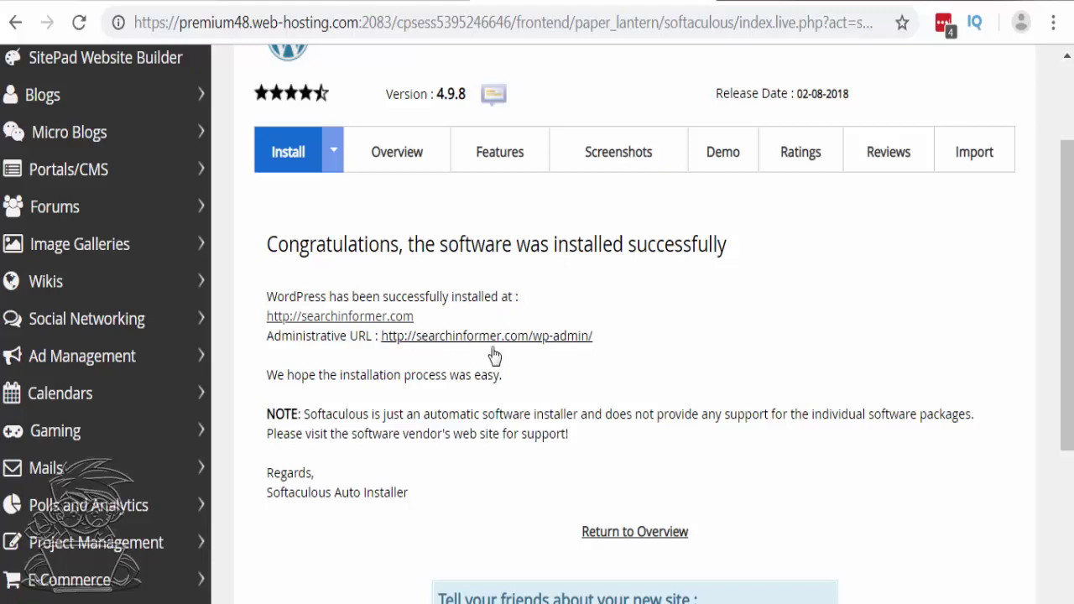
drag(593, 337, 382, 340)
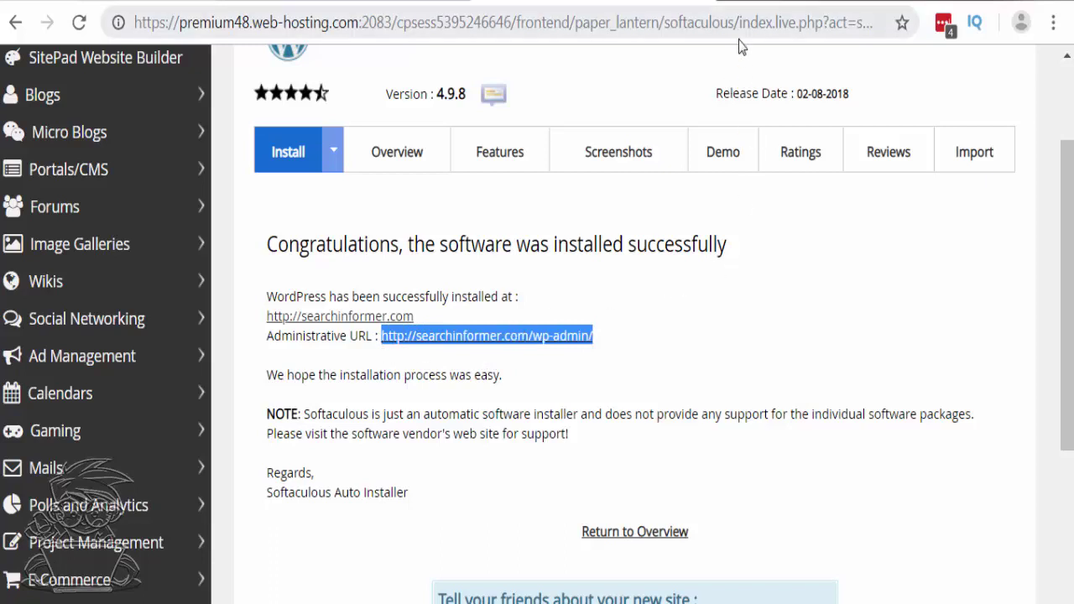
click(734, 7)
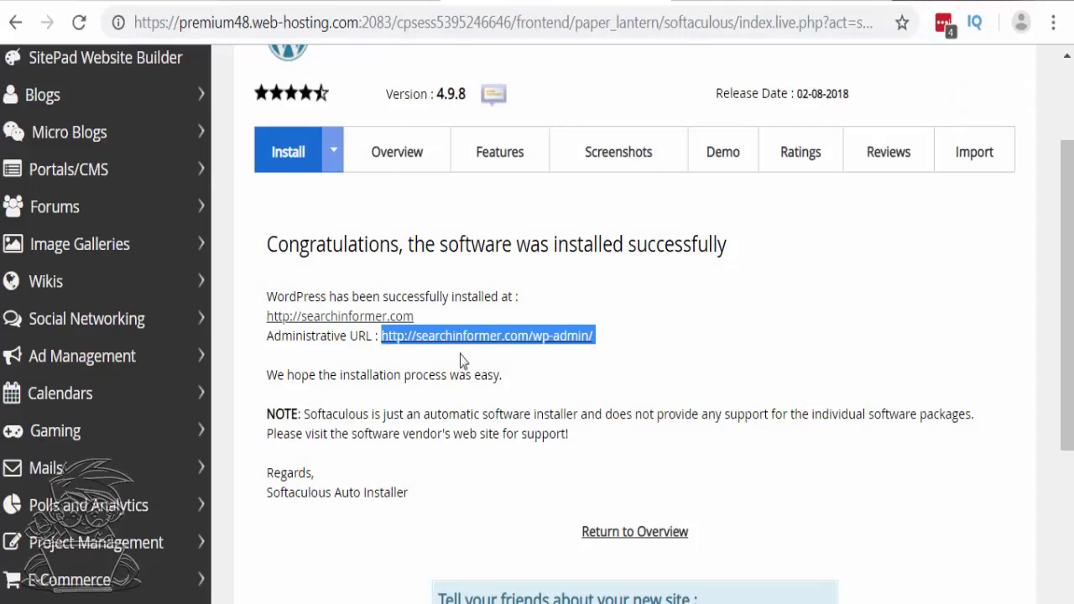
click(547, 354)
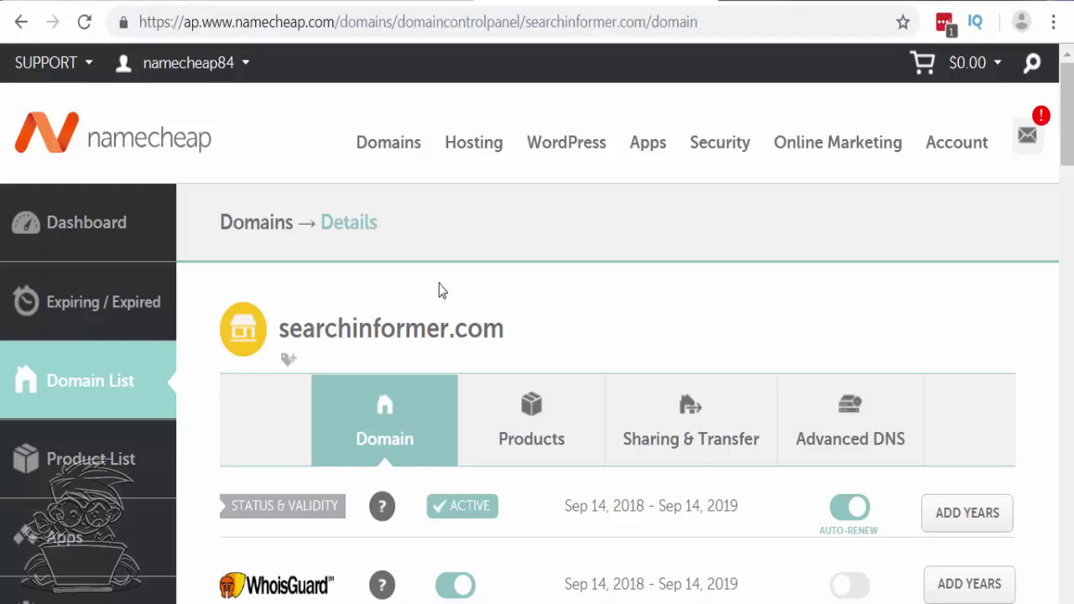
Go to the Namecheap Dashboard via the account menu and open MANAGE for searchinformer.com
click(189, 62)
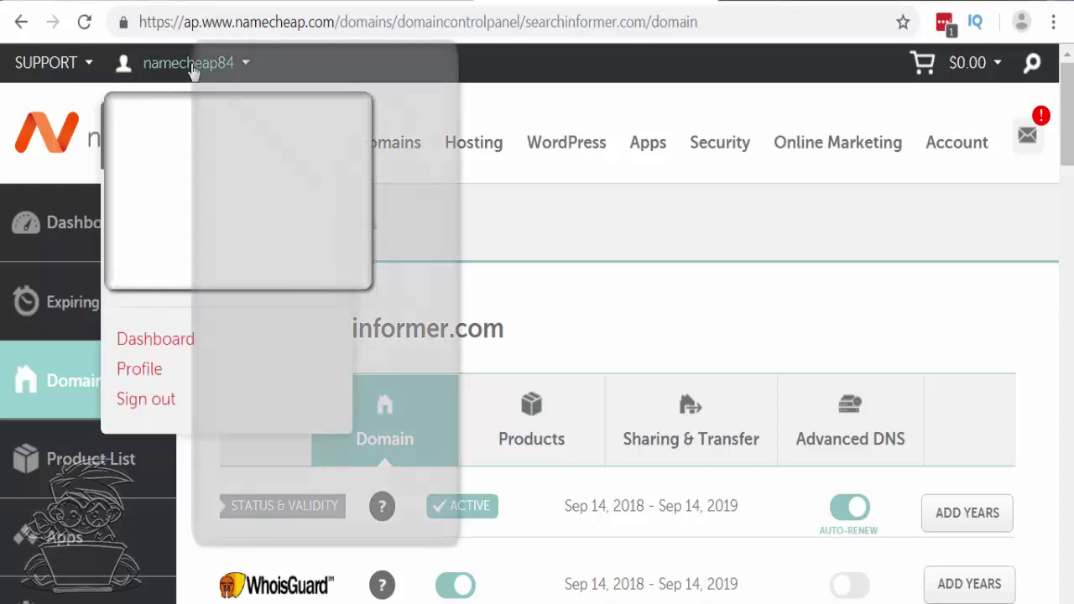
click(169, 344)
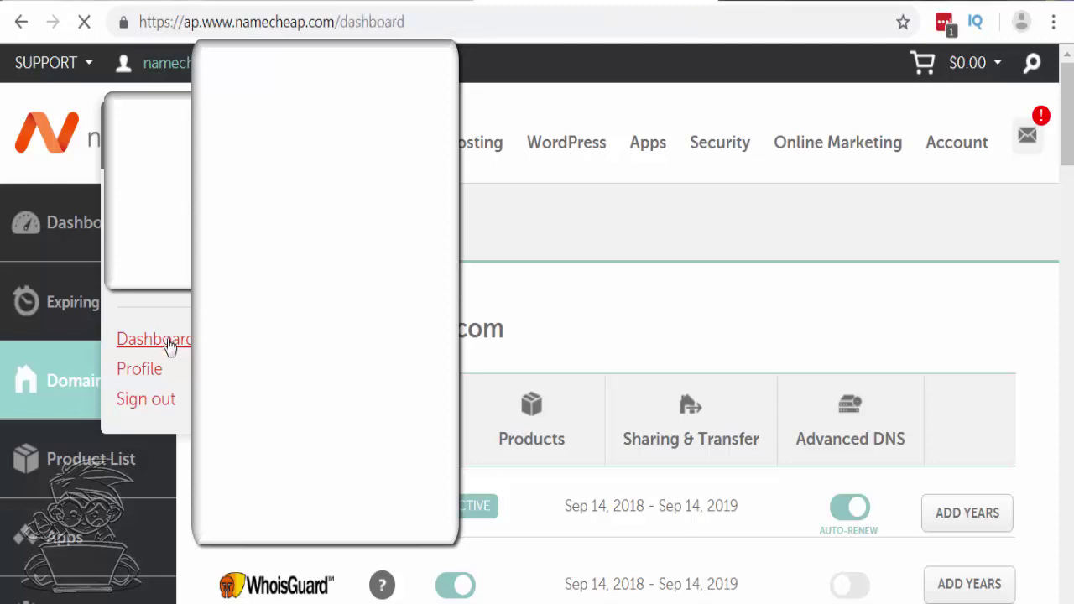
scroll(537, 323, down, 3)
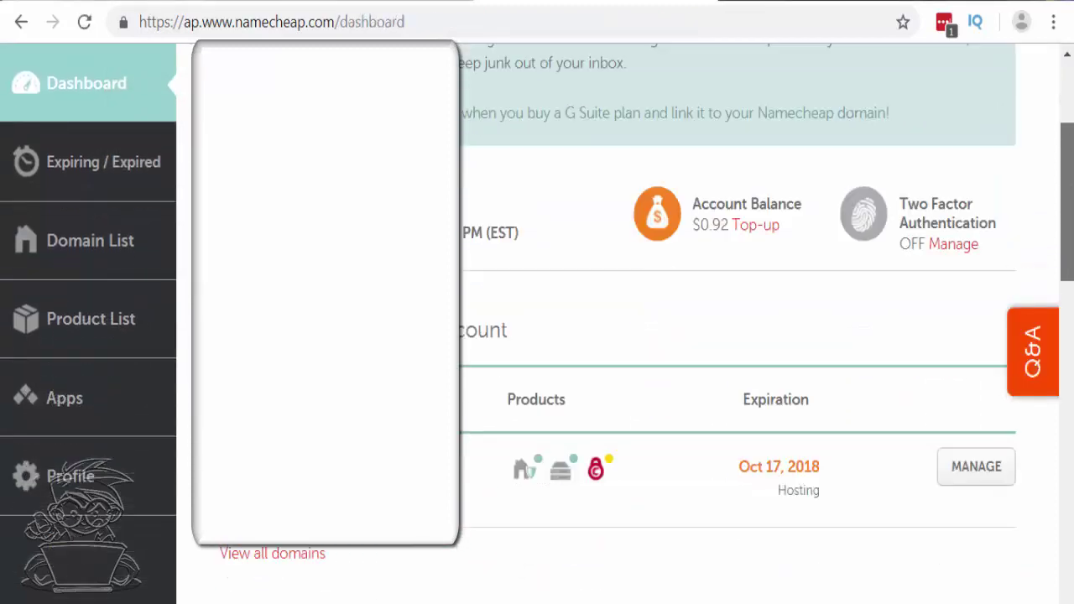
scroll(974, 243, down, 3)
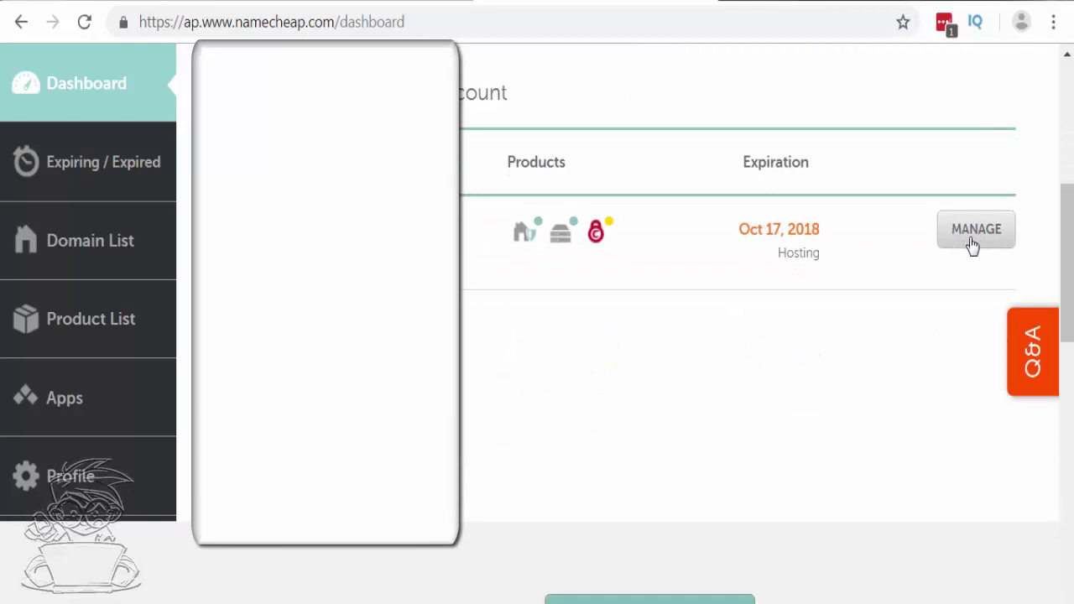
click(973, 230)
scroll(1070, 215, down, 2)
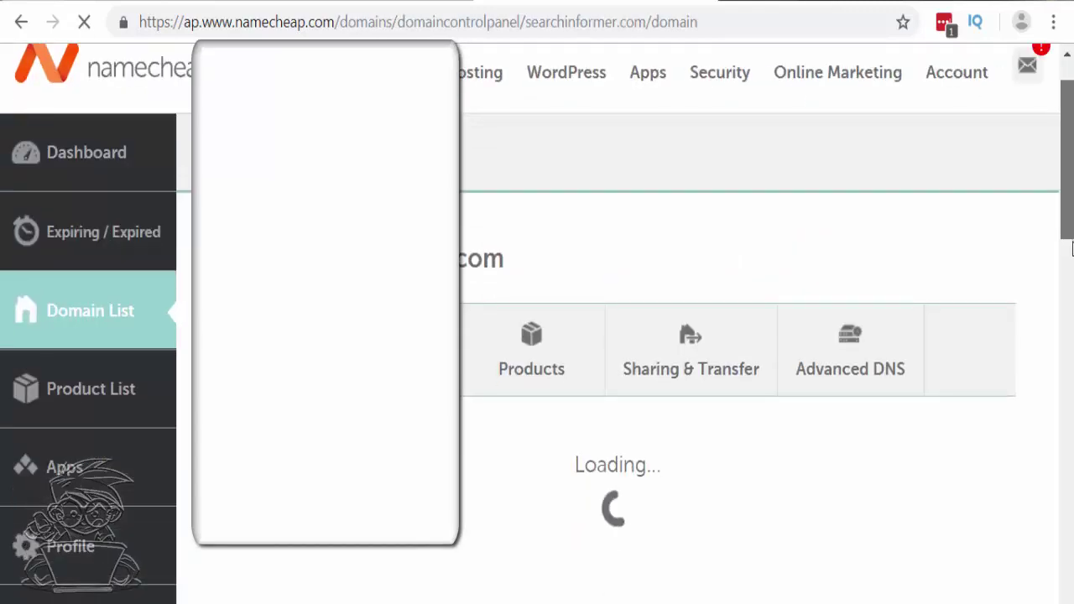
Set searchinformer.com's nameservers to Namecheap Web Hosting DNS and confirm the change
scroll(1066, 218, down, 4)
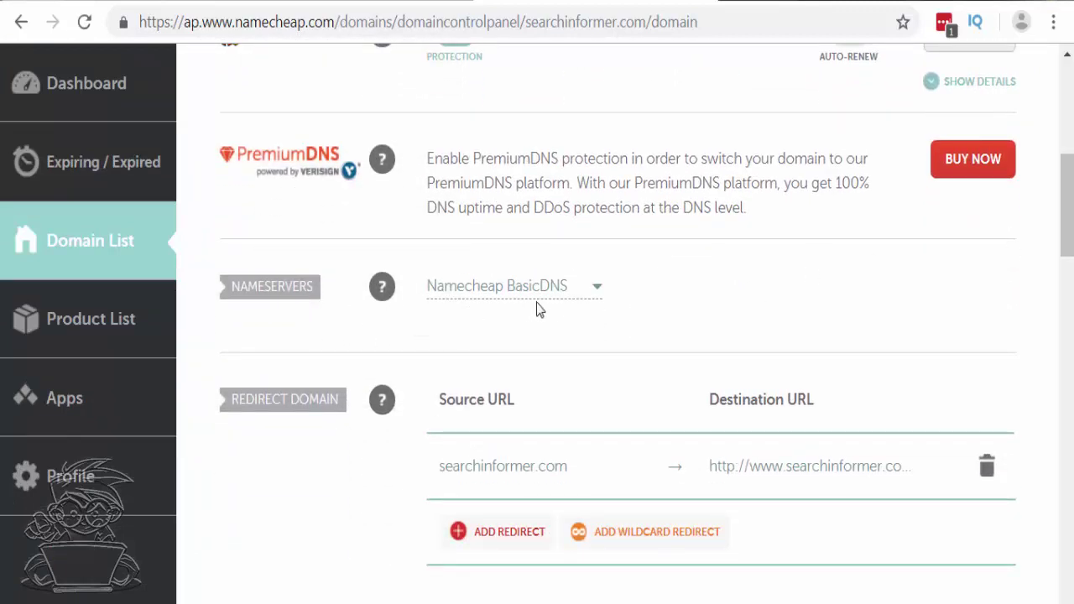
click(595, 296)
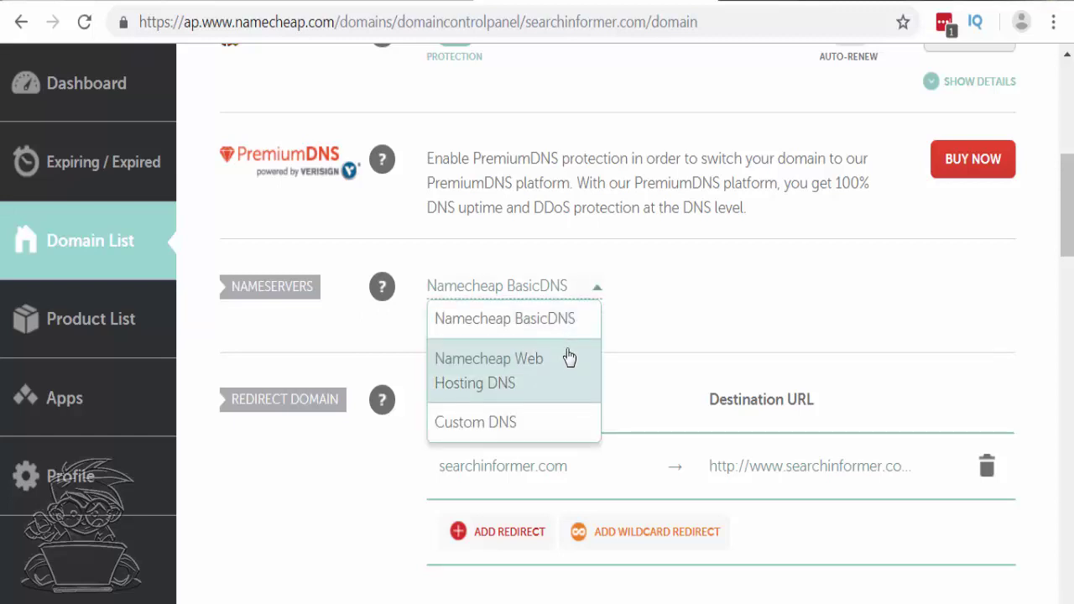
click(569, 358)
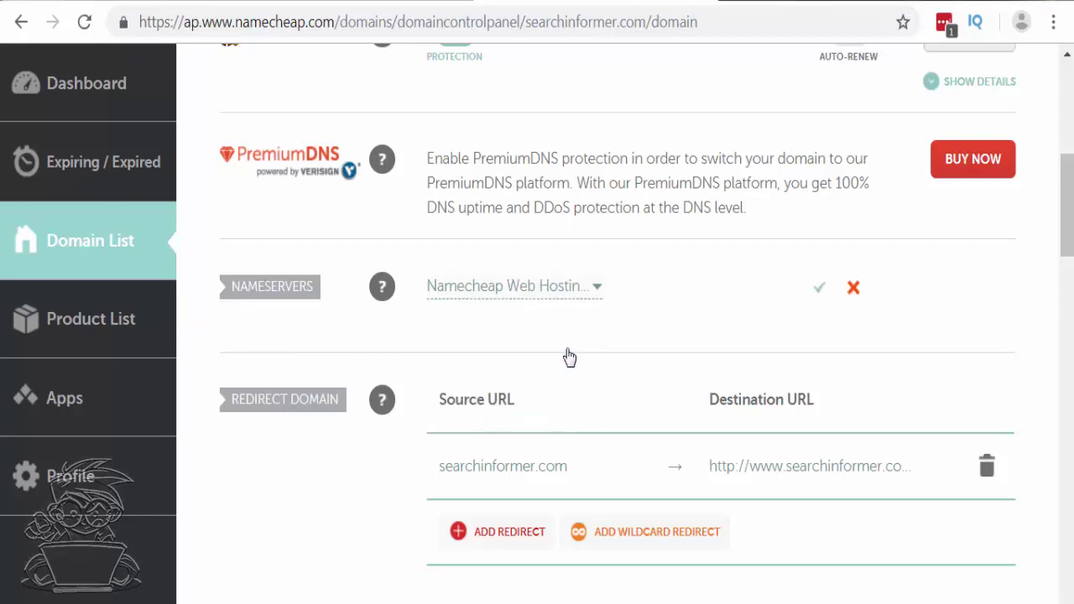
click(820, 293)
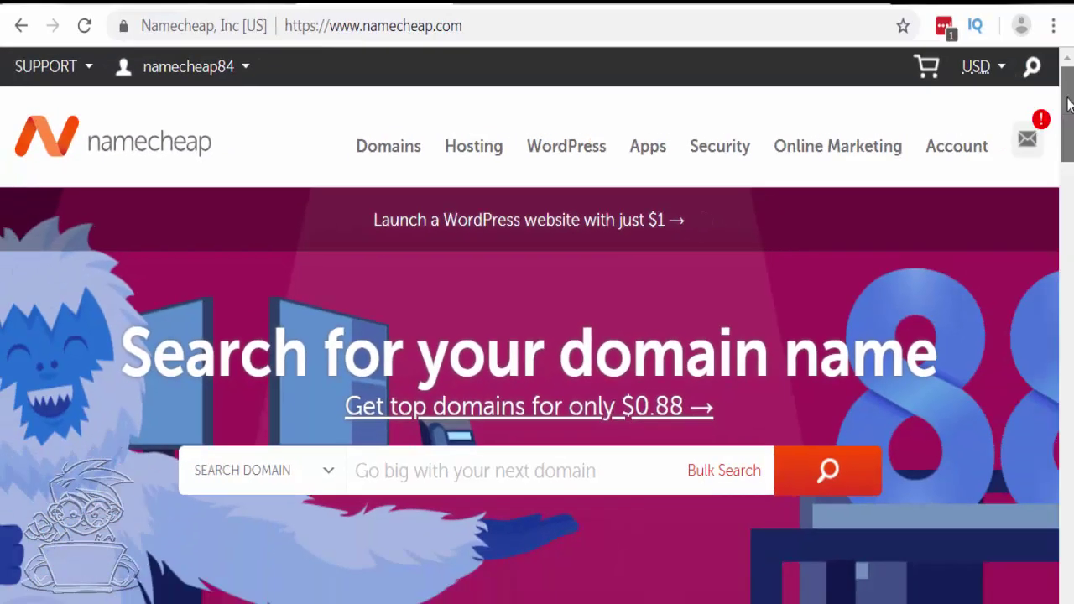
scroll(1070, 120, down, 1)
drag(1070, 120, 1069, 442)
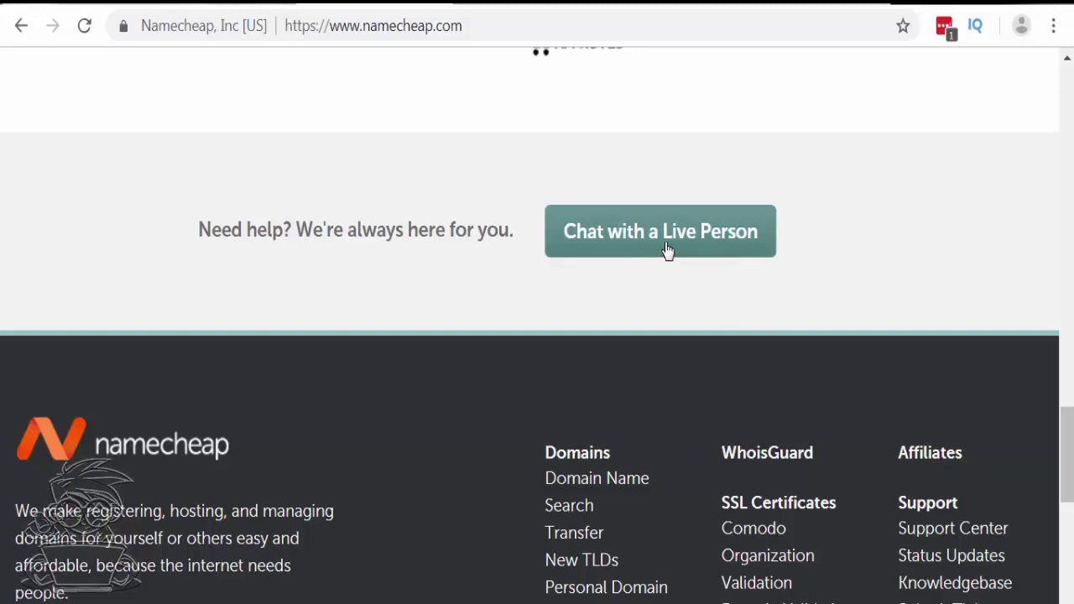